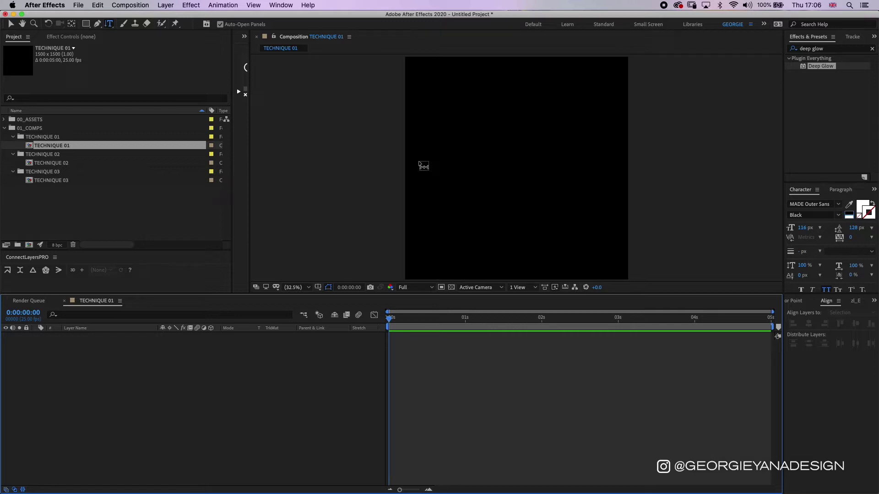
# Step: Create a paragraph text box across the middle of the TECHNIQUE 01 composition containing "FONT WEIGHT"
pyautogui.moveTo(419, 157); pyautogui.dragTo(618, 209)
pyautogui.write('F')
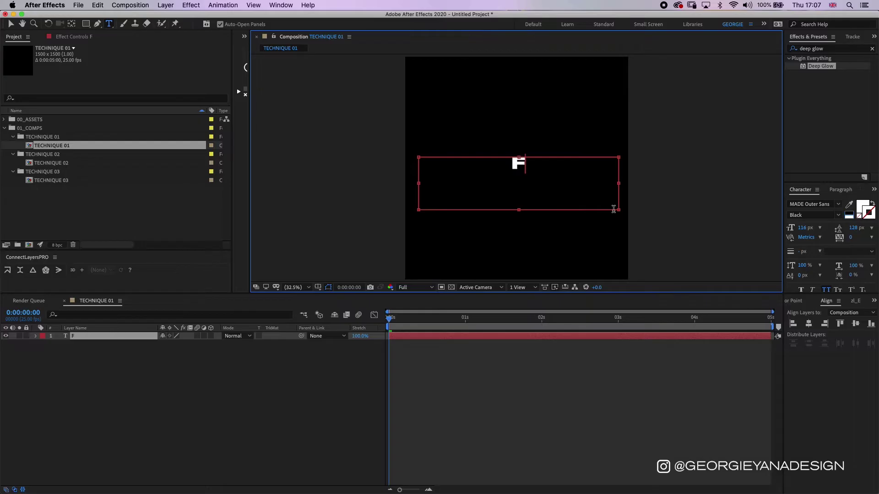
pyautogui.write('ONT WEG')
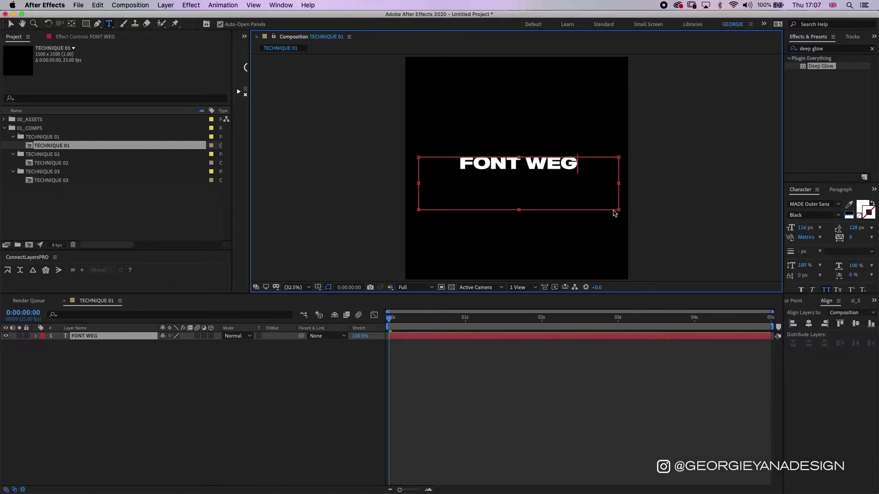
pyautogui.press('BackSpace')
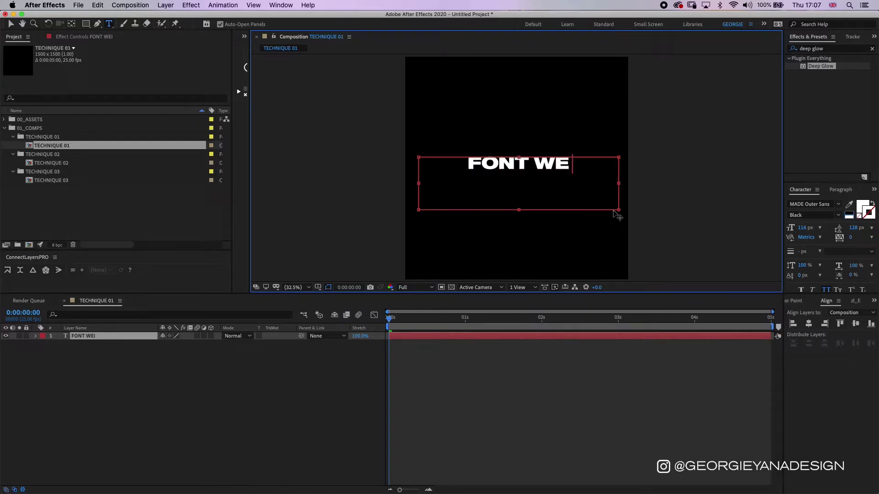
pyautogui.write('IGHT')
# Step: Set all of the "FONT WEIGHT" text to the Thin style of MADE Outer Sans
pyautogui.press('super+a')
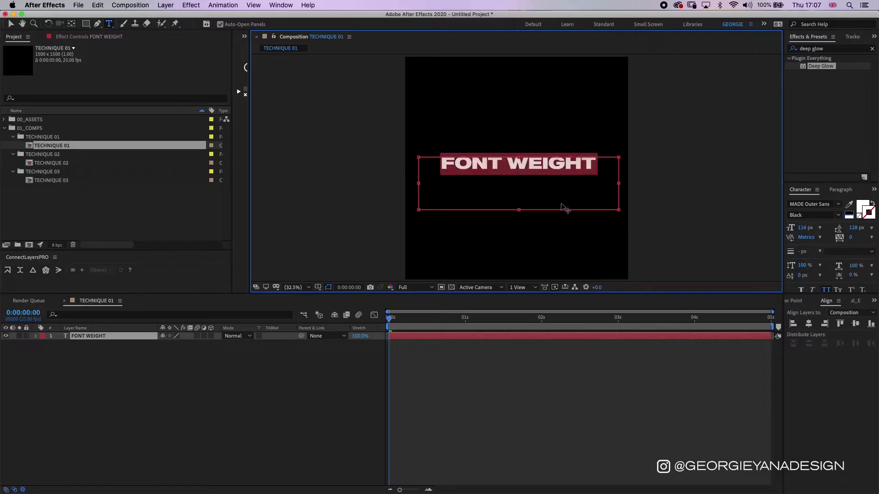
pyautogui.click(839, 214)
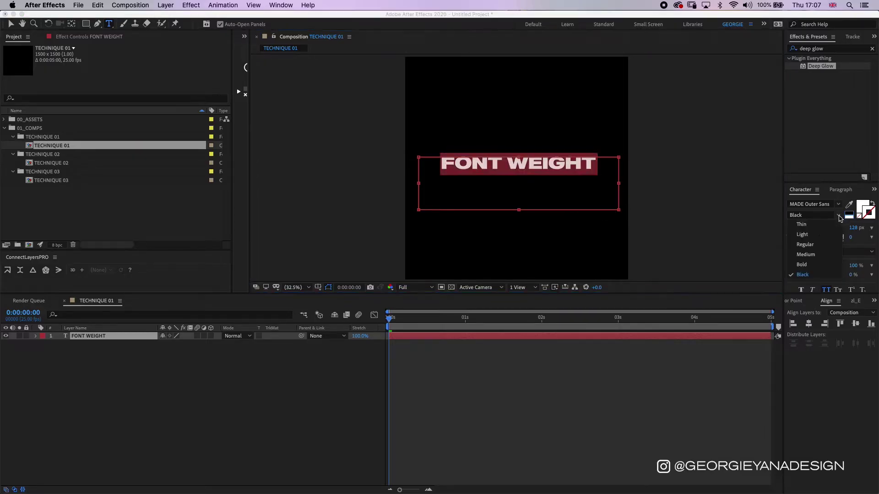
pyautogui.click(820, 224)
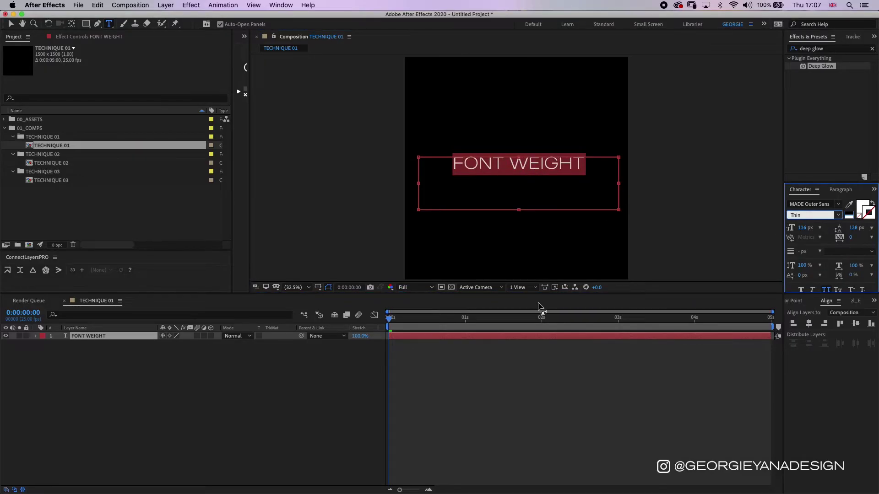
pyautogui.click(412, 336)
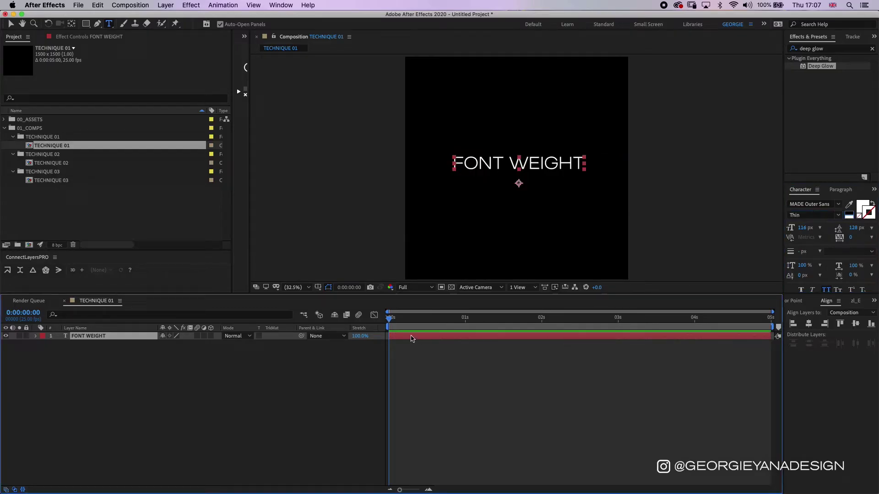
# Step: Start Source Text keyframing on the FONT WEIGHT layer at frame 0
pyautogui.click(35, 336)
pyautogui.click(44, 345)
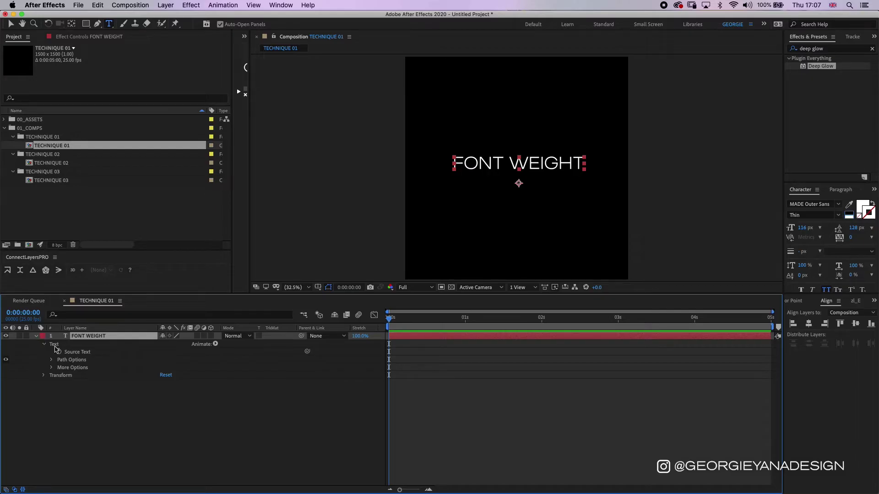
pyautogui.click(59, 353)
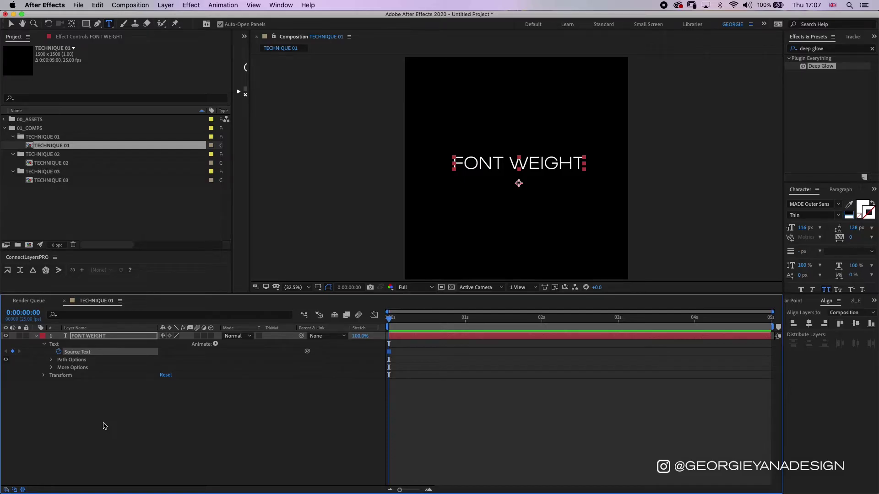
# Step: Add a Source Text keyframe at frame 2 with the font style set to Light
pyautogui.press('super+Right')
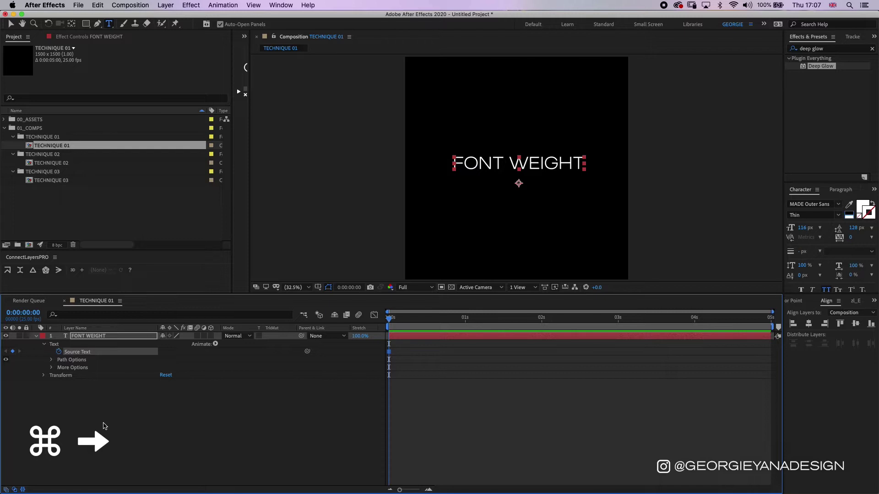
pyautogui.press('super+Right')
pyautogui.press('super+Right')
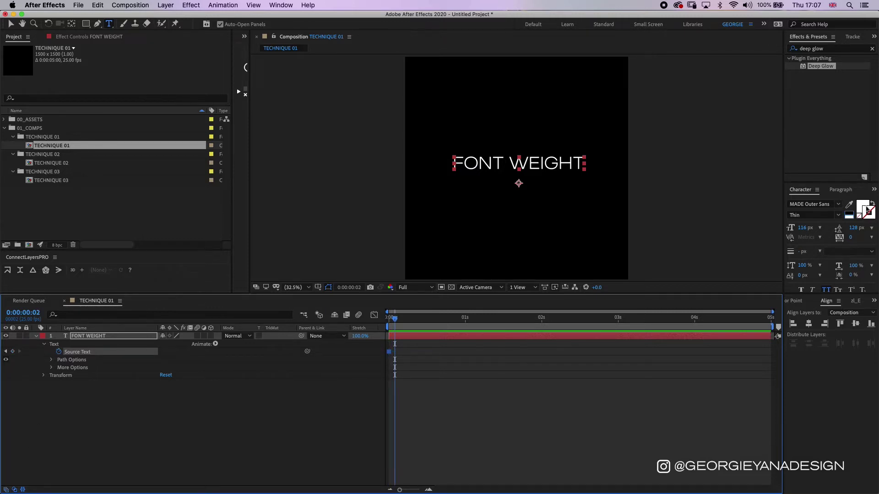
pyautogui.click(839, 216)
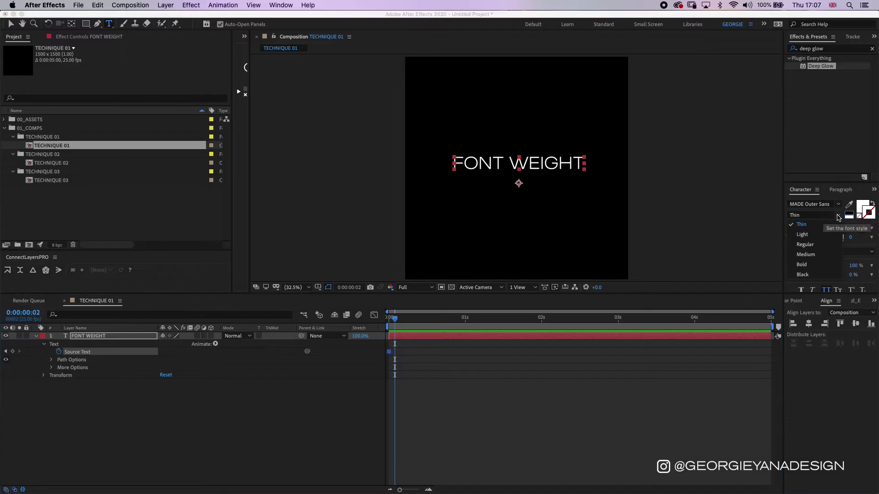
pyautogui.click(811, 236)
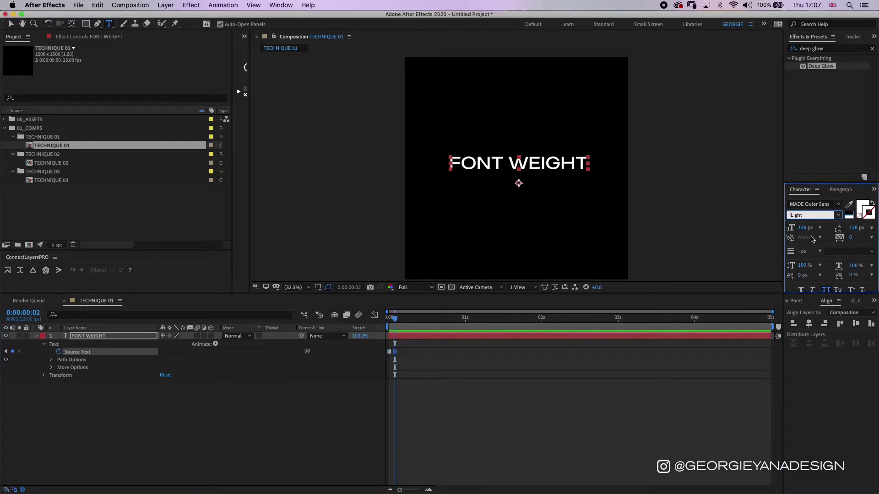
# Step: Advance the FONT WEIGHT layer two frames to frame 4 and keyframe the font style as Regular
pyautogui.click(404, 339)
pyautogui.press('pagedown')
pyautogui.press('pagedown')
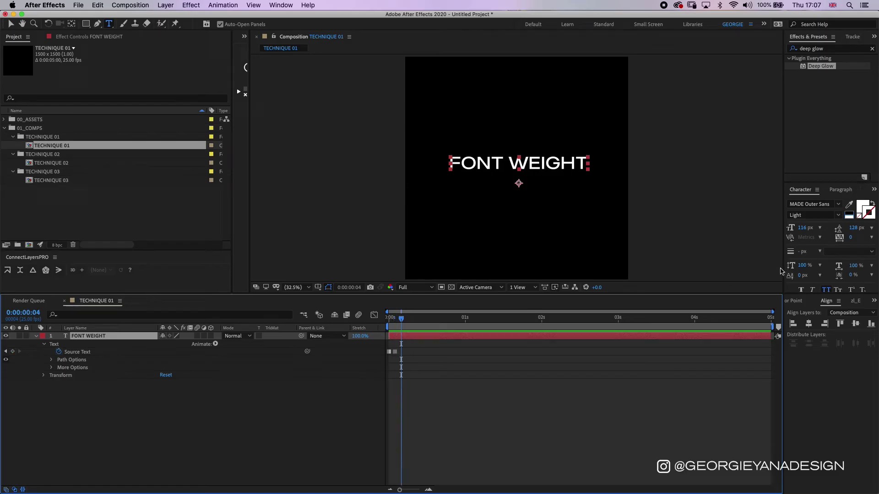
pyautogui.click(839, 217)
pyautogui.click(804, 244)
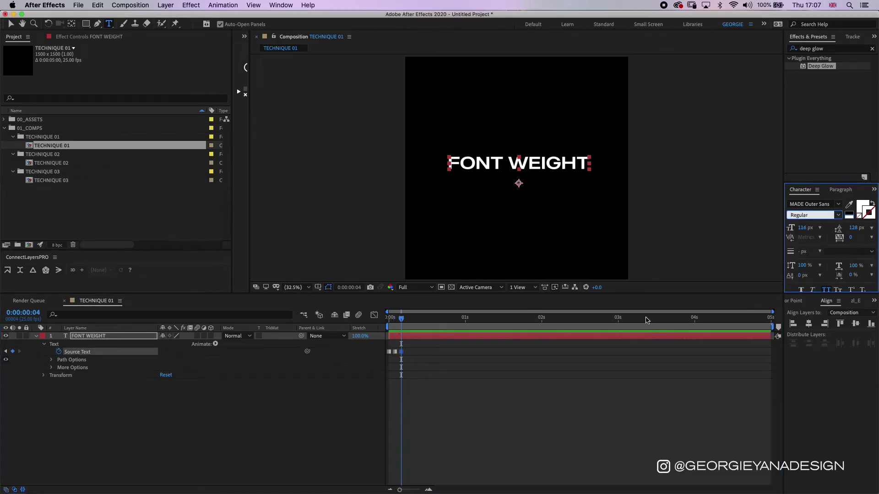
# Step: Keyframe the FONT WEIGHT layer's font style as Medium at frame 6
pyautogui.click(485, 338)
pyautogui.press('pagedown')
pyautogui.press('pagedown')
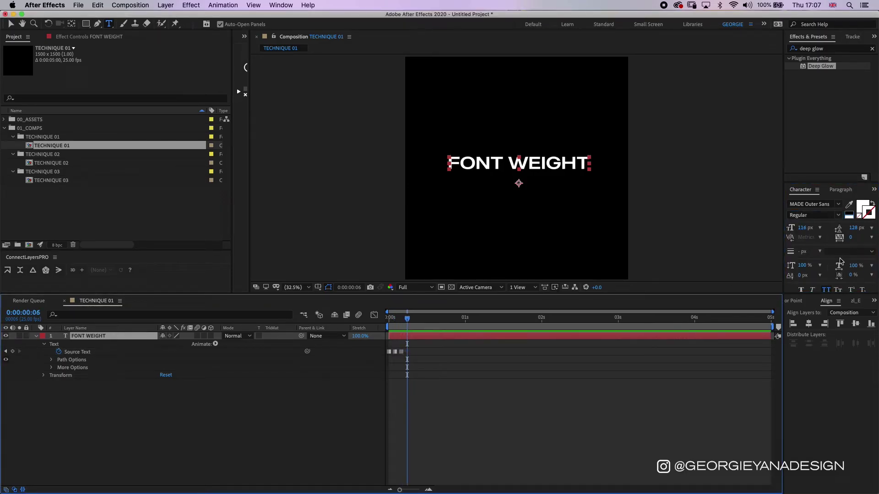
pyautogui.click(839, 216)
pyautogui.click(805, 254)
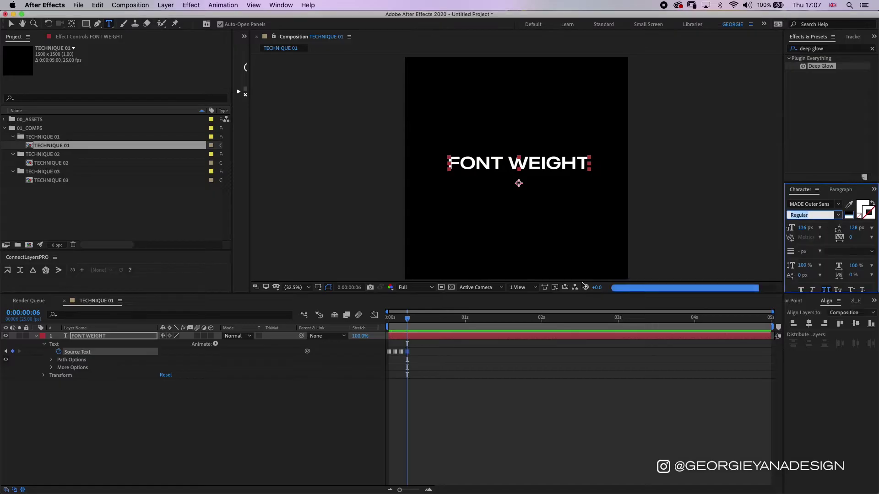
# Step: Keyframe the font style as Bold at frame 8 and Black at frame 10
pyautogui.click(429, 339)
pyautogui.press('pagedown')
pyautogui.press('pagedown')
pyautogui.click(839, 215)
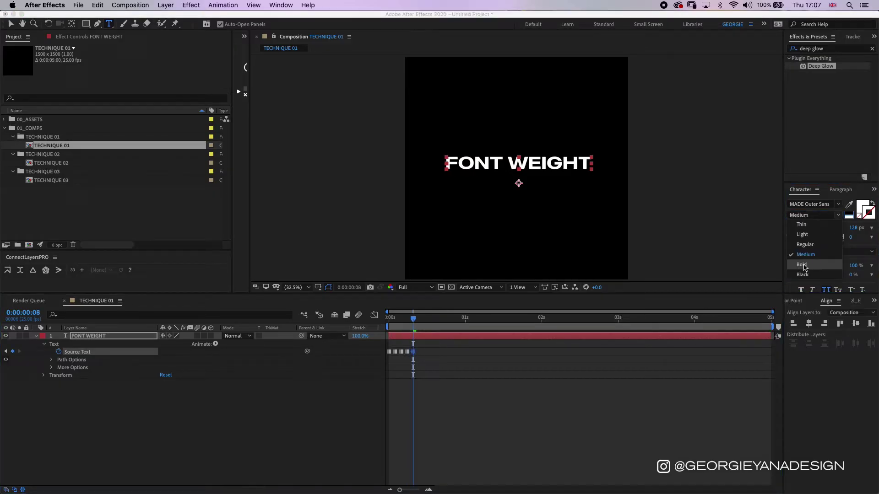
pyautogui.click(804, 264)
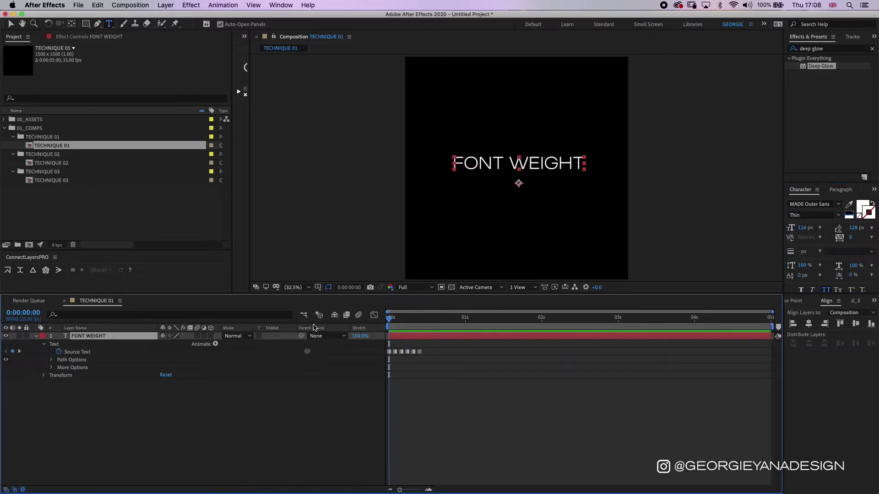
pyautogui.press('space')
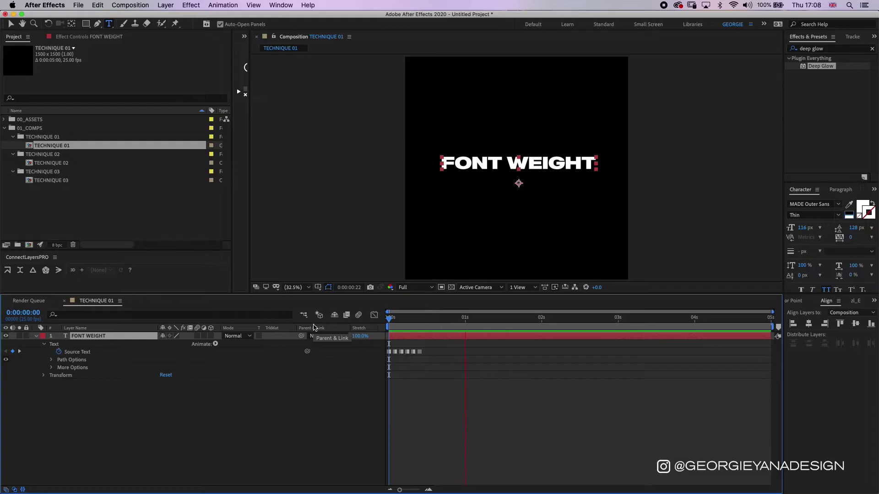
# Step: Copy all the Source Text keyframes and paste them at frame 12
pyautogui.click(421, 320)
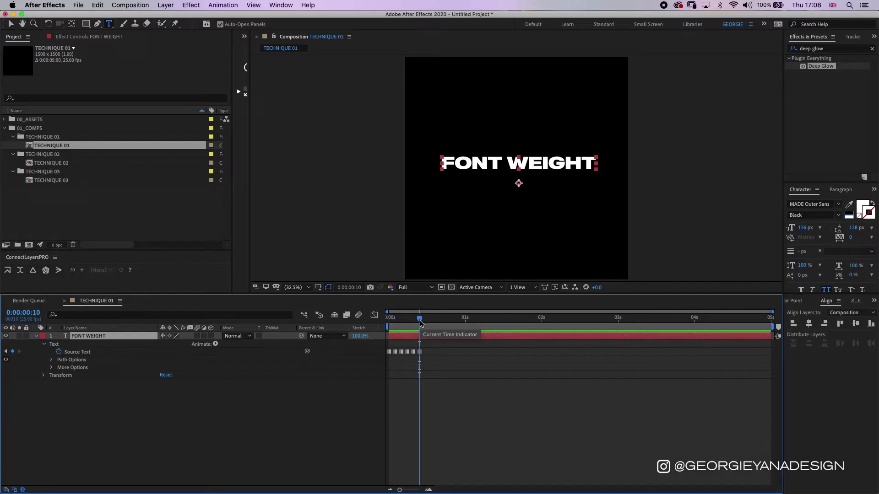
pyautogui.moveTo(420, 323); pyautogui.dragTo(373, 359)
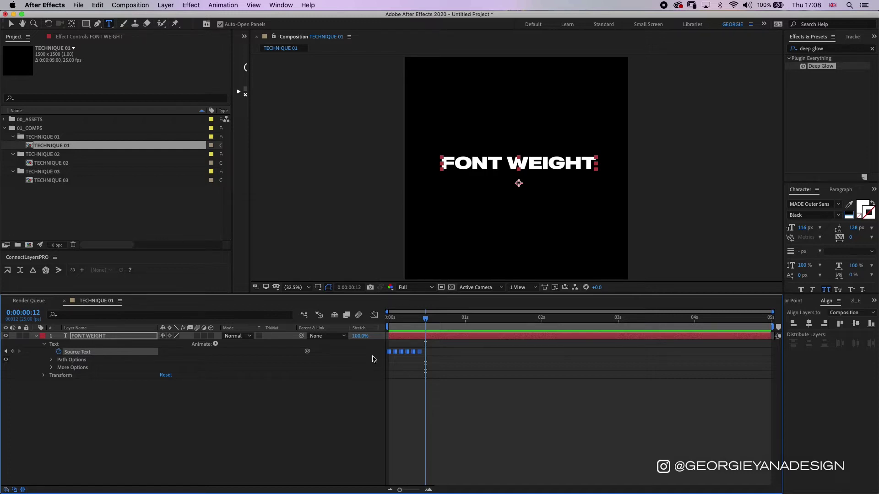
pyautogui.press('super+c')
pyautogui.press('super+v')
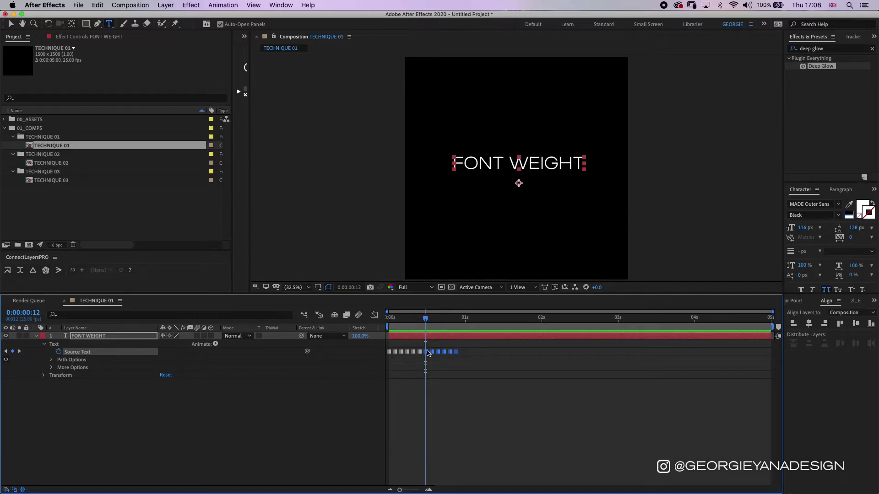
# Step: Time-reverse the pasted Source Text keyframes and preview the animation from the start
pyautogui.rightClick(427, 353)
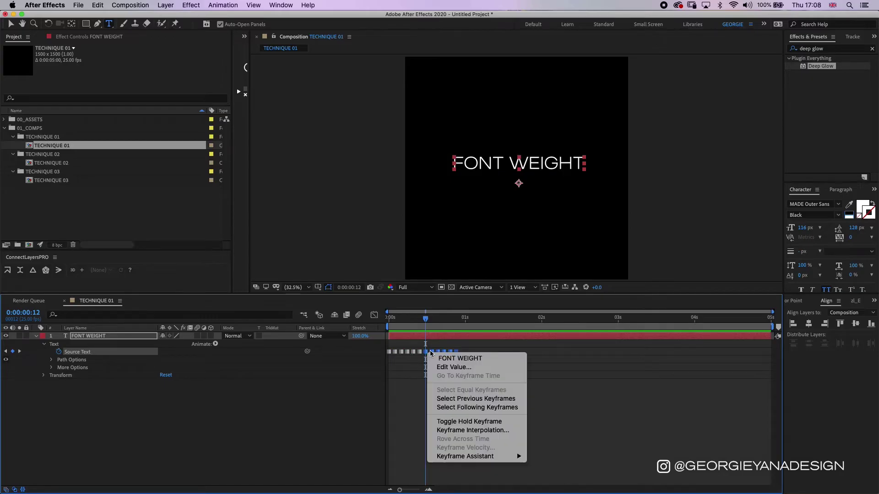
pyautogui.moveTo(458, 459)
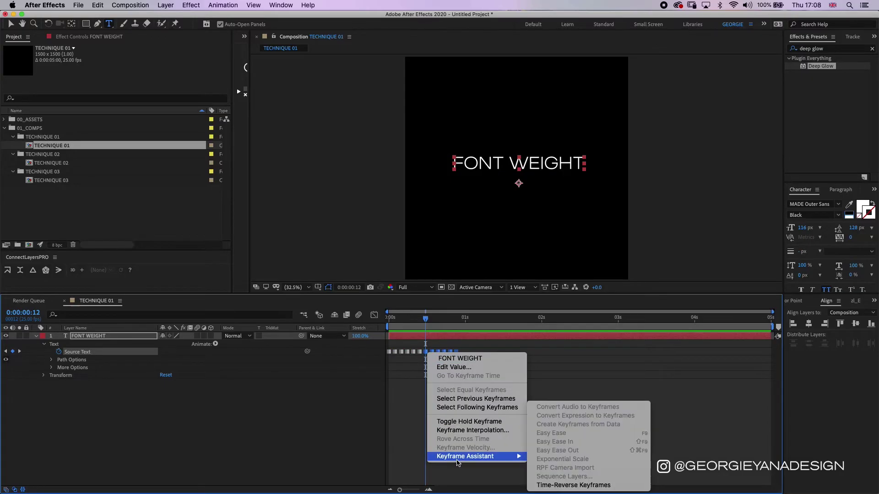
pyautogui.click(593, 486)
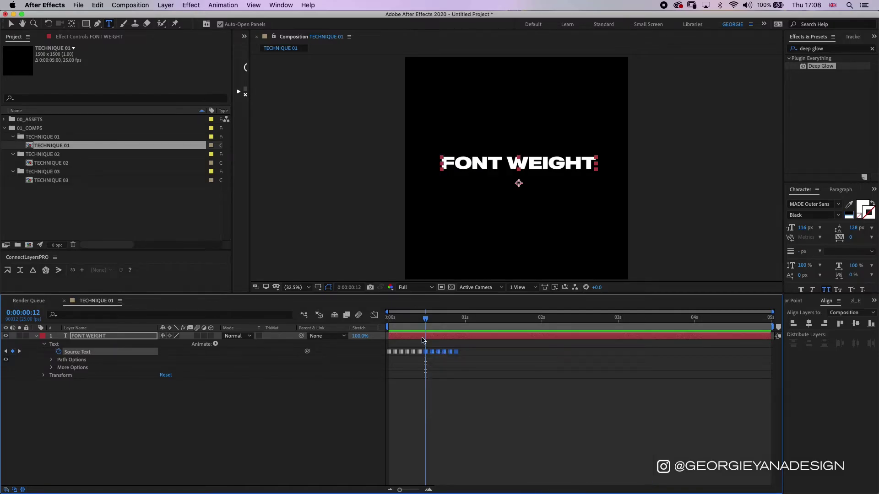
pyautogui.press('Home')
pyautogui.click(403, 401)
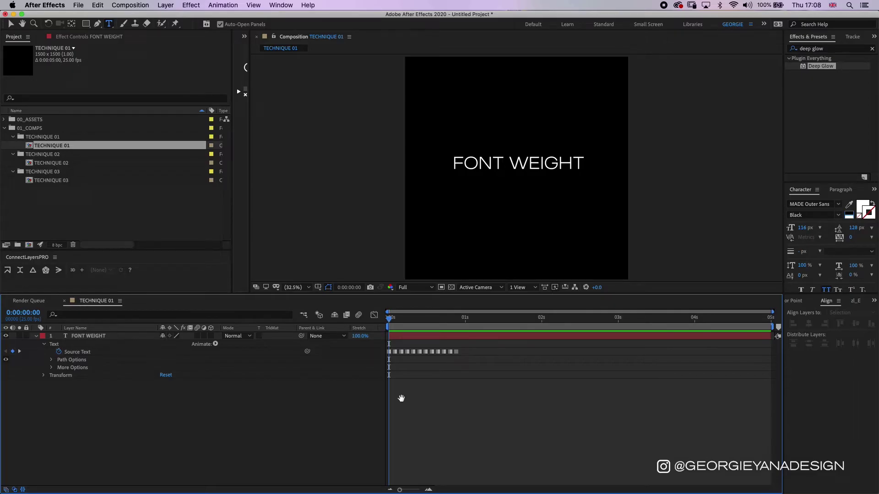
pyautogui.press('space')
# Step: Copy the full thin-to-black-to-thin set of Source Text keyframes and paste it at frame 24
pyautogui.moveTo(490, 317); pyautogui.dragTo(462, 319)
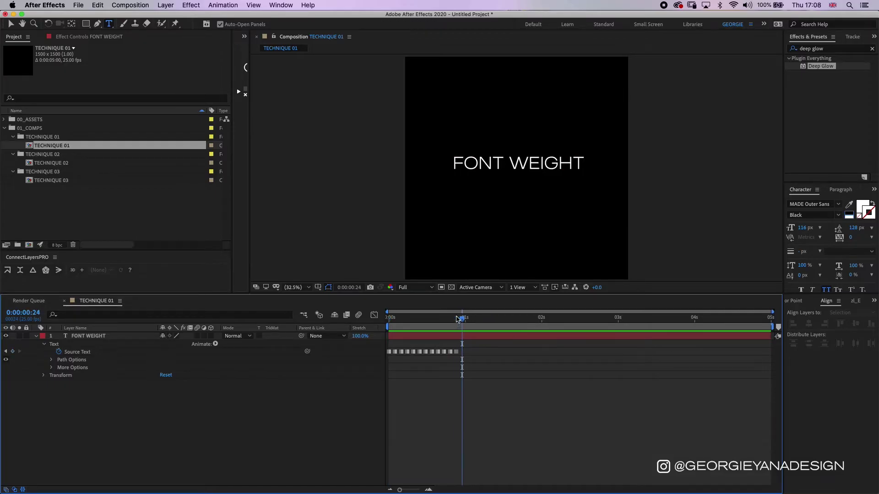
pyautogui.moveTo(471, 349); pyautogui.dragTo(363, 362)
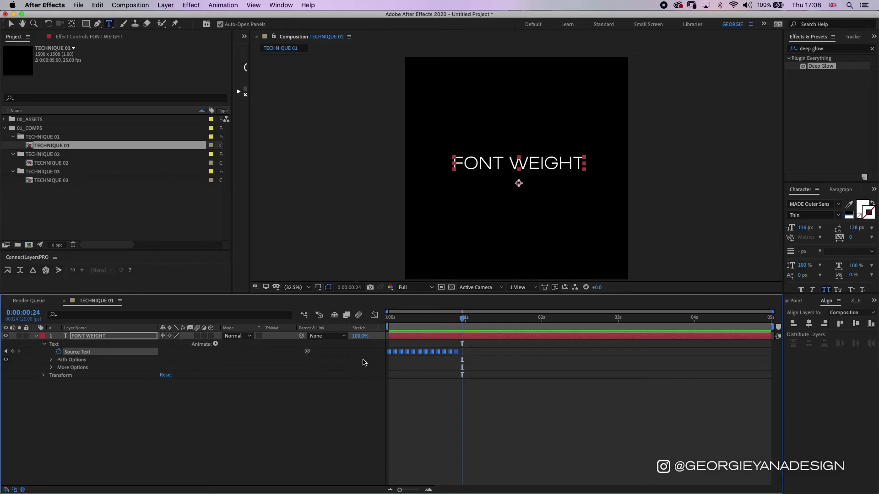
pyautogui.press('super+c')
pyautogui.press('super+v')
# Step: Paste the copied keyframe cycle three more times back to back to fill the five-second timeline, and preview the loop
pyautogui.click(532, 319)
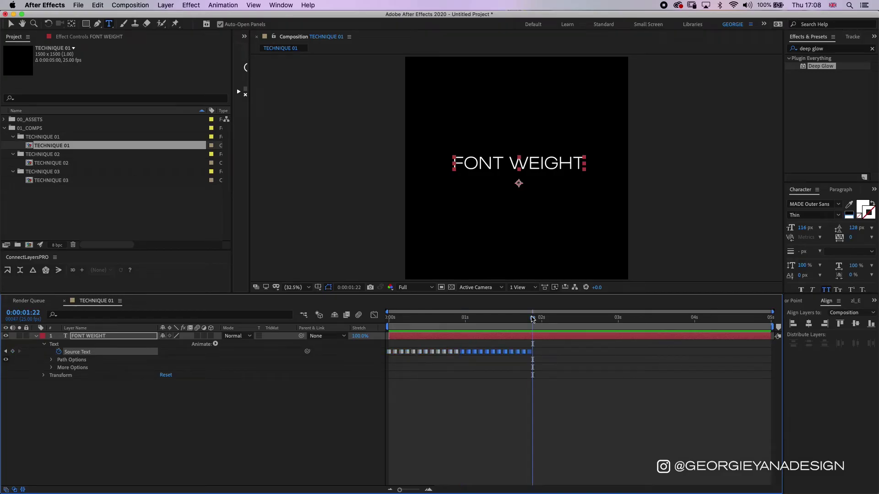
pyautogui.press('super+Right')
pyautogui.press('super+v')
pyautogui.click(603, 320)
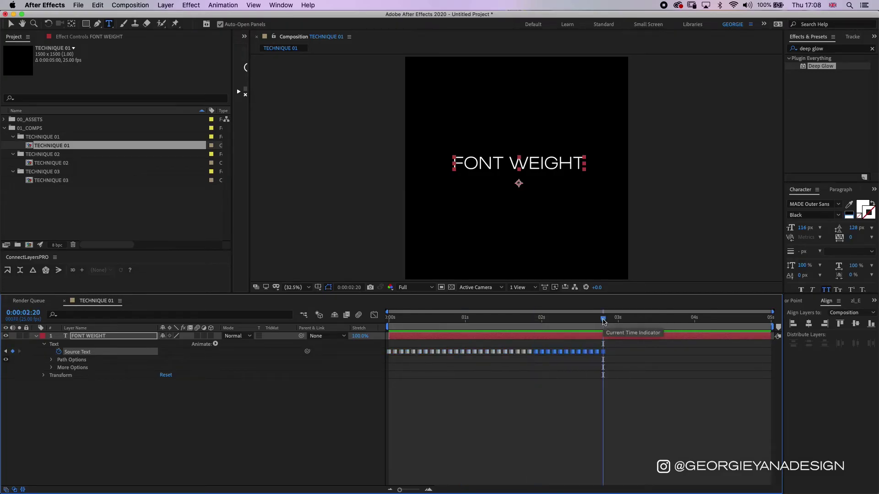
pyautogui.press('super+v')
pyautogui.moveTo(603, 319); pyautogui.dragTo(682, 319)
pyautogui.press('super+v')
pyautogui.press('Home')
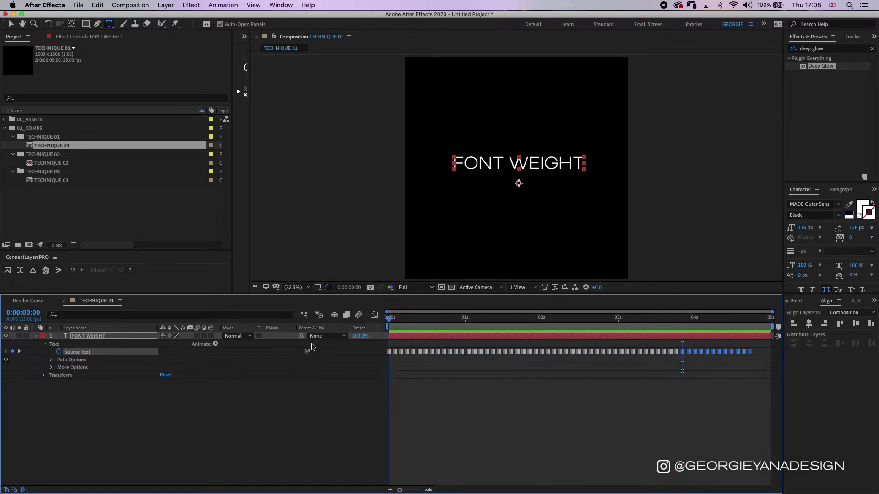
pyautogui.click(484, 373)
pyautogui.press('space')
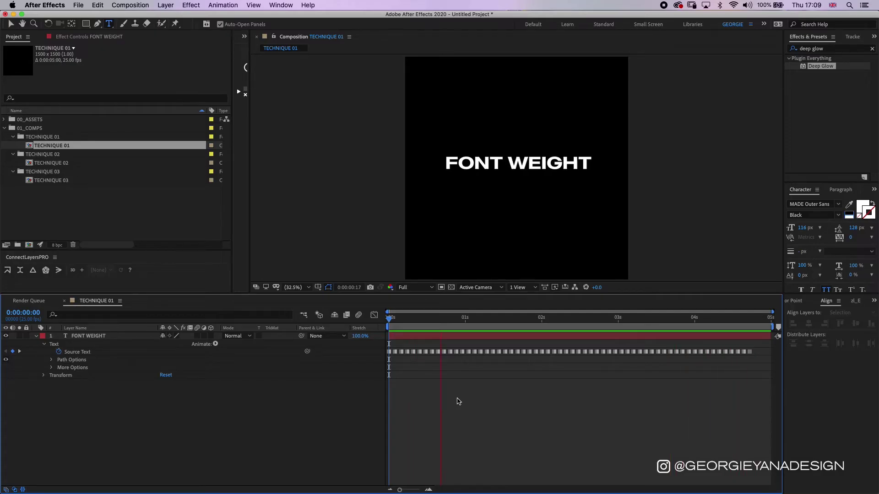
pyautogui.press('space')
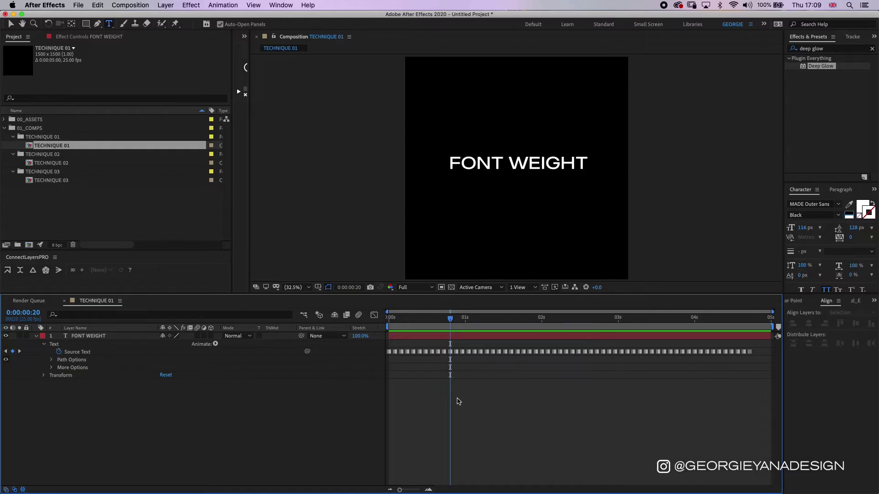
# Step: In the TECHNIQUE 02 composition, draw a paragraph text box across the middle and enter "FONT WEIGHT"
pyautogui.click(434, 337)
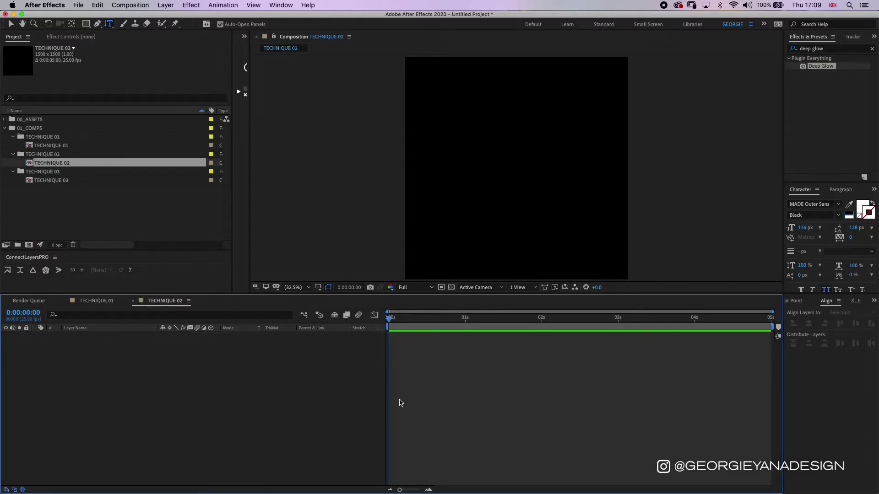
pyautogui.moveTo(420, 157); pyautogui.dragTo(609, 209)
pyautogui.write('FONT WEIGHT')
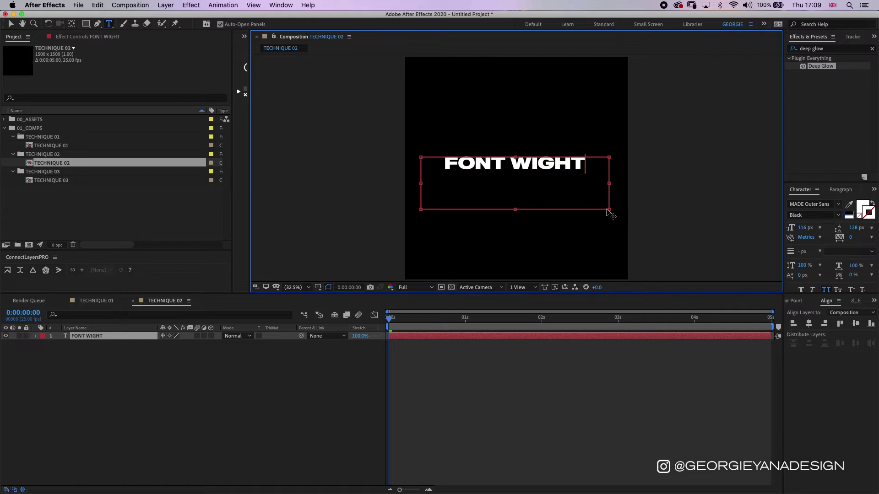
pyautogui.click(413, 347)
pyautogui.click(414, 337)
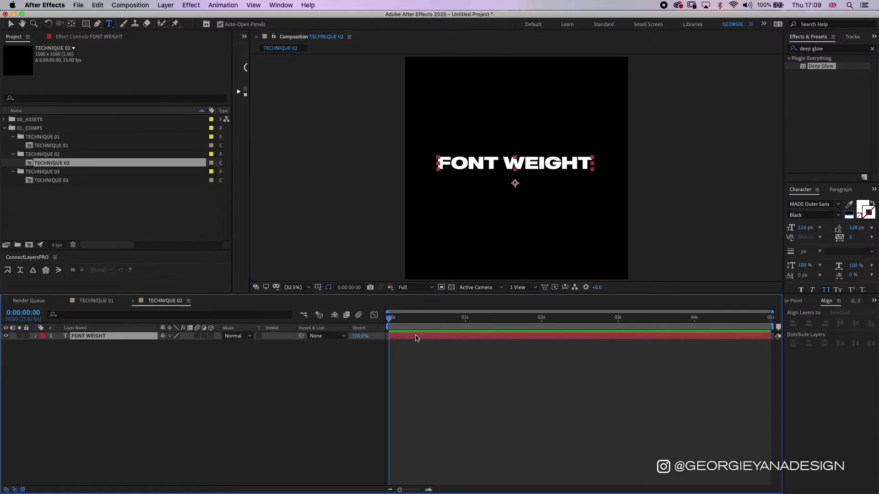
# Step: Centre the FONT WEIGHT text layer horizontally and vertically in the composition
pyautogui.press('v')
pyautogui.click(806, 304)
pyautogui.click(854, 301)
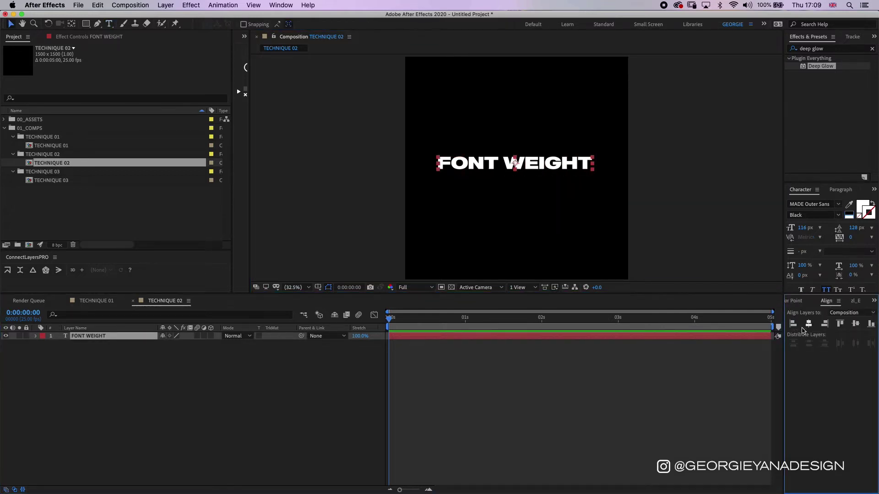
pyautogui.click(809, 324)
pyautogui.click(855, 323)
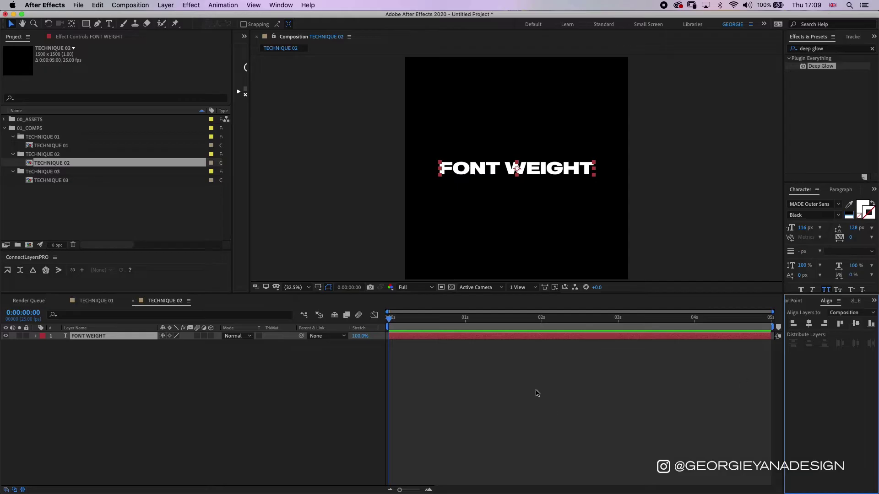
# Step: Duplicate the FONT WEIGHT layer, set the copy to the Thin style and its tracking to 143 to match the original's width
pyautogui.click(460, 336)
pyautogui.press('super+d')
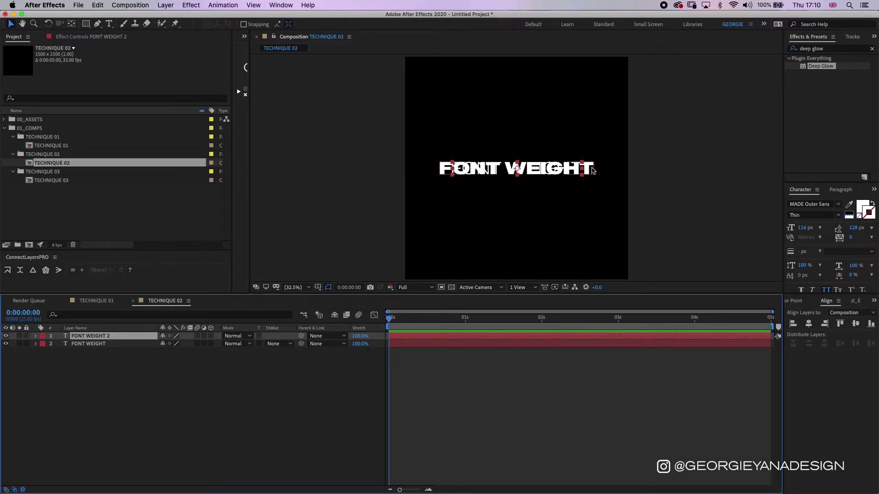
pyautogui.moveTo(851, 237); pyautogui.dragTo(875, 234)
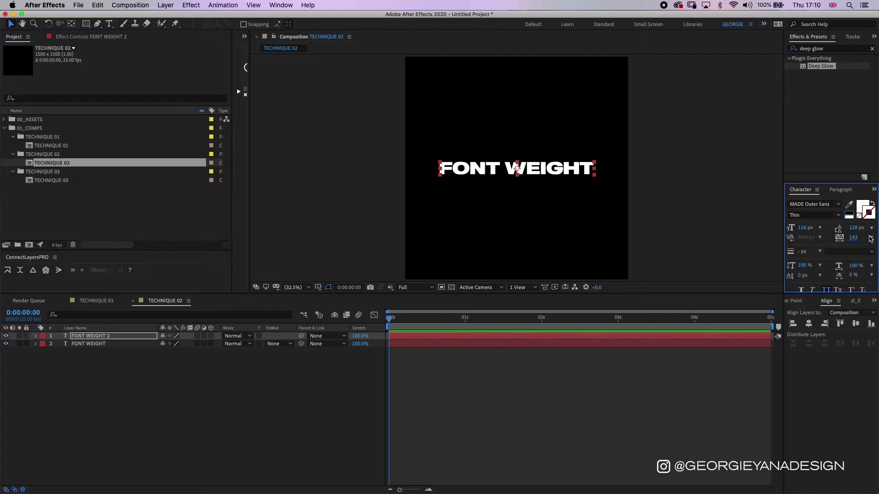
pyautogui.click(6, 337)
# Step: Rename the original black-weight text layer as FONT WEIGHT THICK
pyautogui.click(90, 344)
pyautogui.press('Return')
pyautogui.press('Right')
pyautogui.write('THIV')
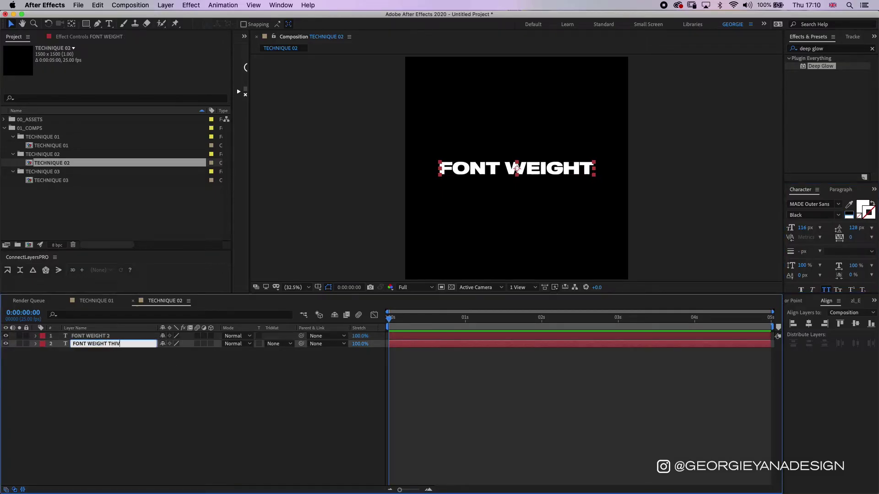
pyautogui.press('BackSpace')
pyautogui.write('CK')
pyautogui.press('Return')
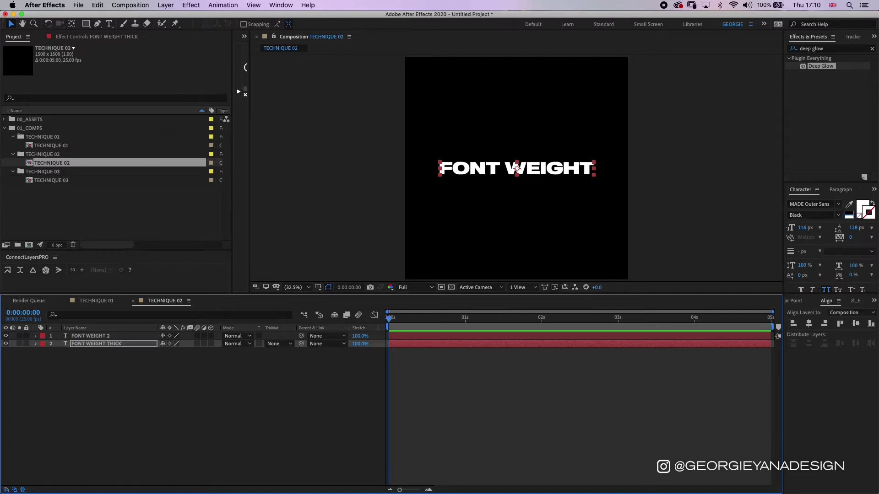
# Step: Rename the duplicated text layer as FONT WEIGHT THIN
pyautogui.click(90, 336)
pyautogui.press('Return')
pyautogui.press('Right')
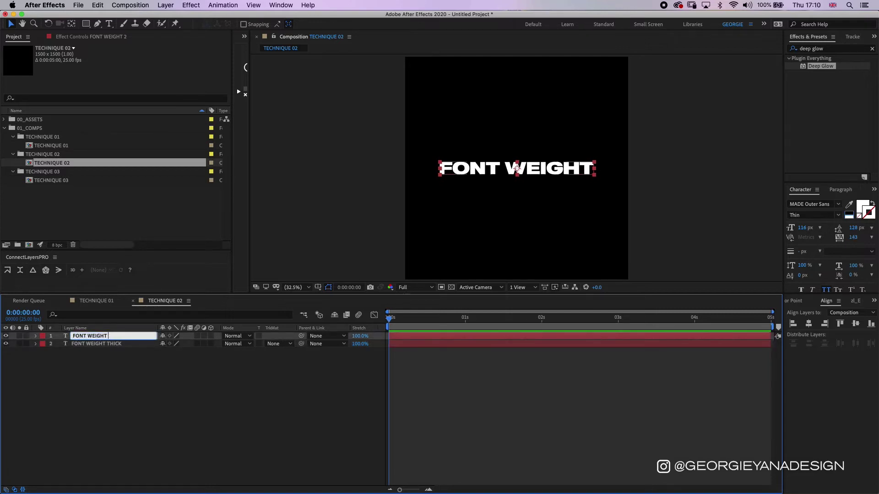
pyautogui.write('THIN')
pyautogui.press('Return')
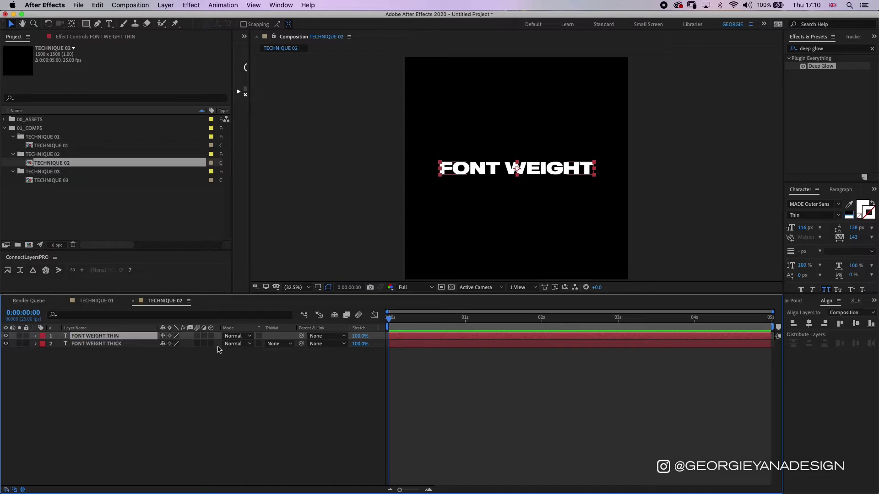
# Step: Create shapes from text for both the FONT WEIGHT THIN and FONT WEIGHT THICK layers
pyautogui.rightClick(118, 336)
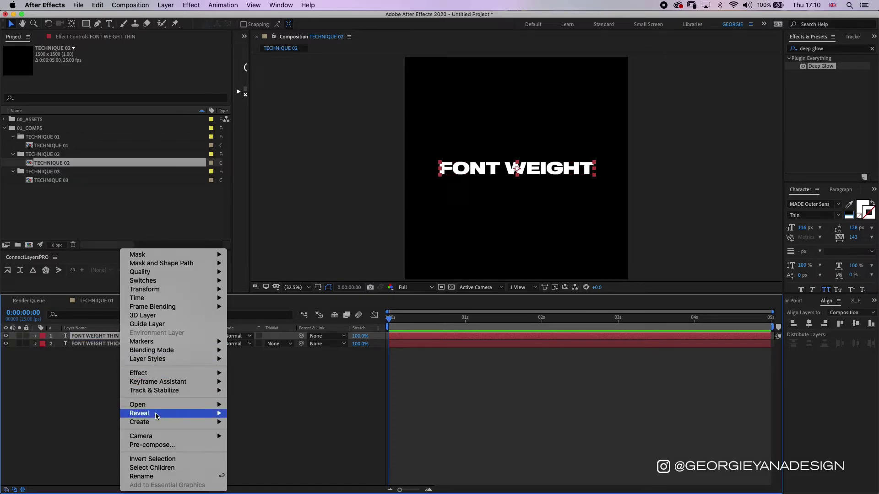
pyautogui.moveTo(155, 423)
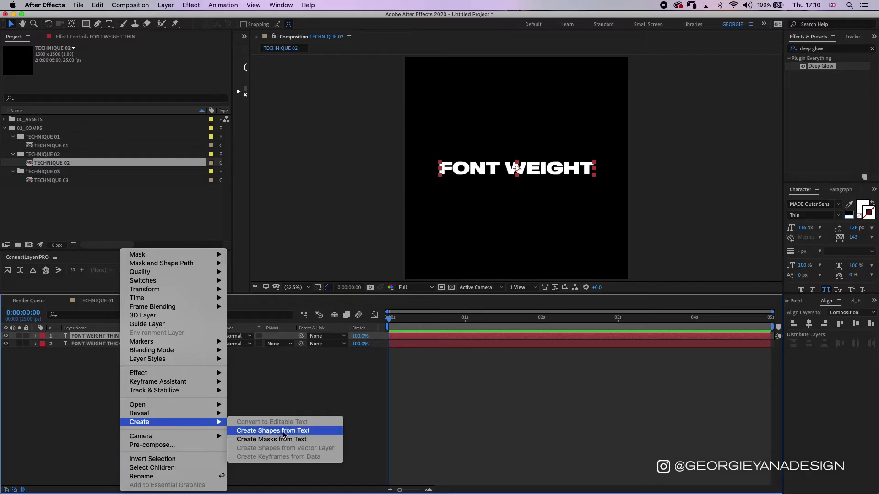
pyautogui.click(284, 434)
pyautogui.click(100, 352)
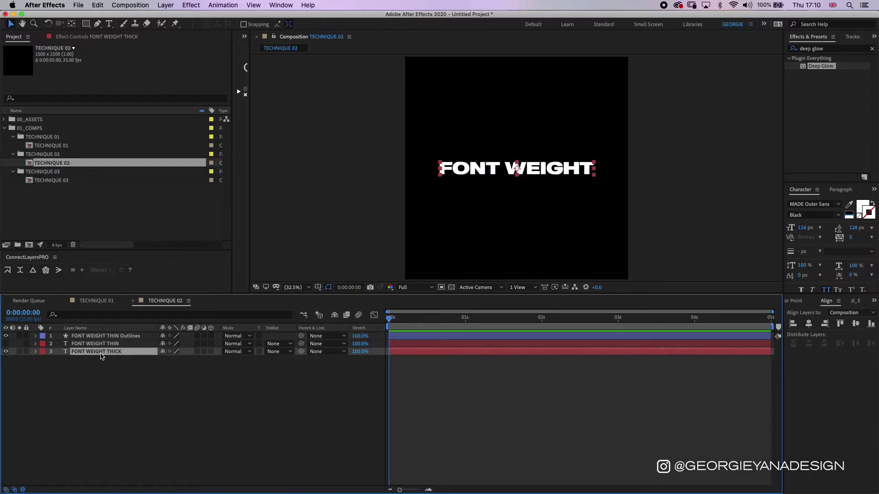
pyautogui.rightClick(102, 356)
pyautogui.moveTo(137, 423)
pyautogui.click(256, 430)
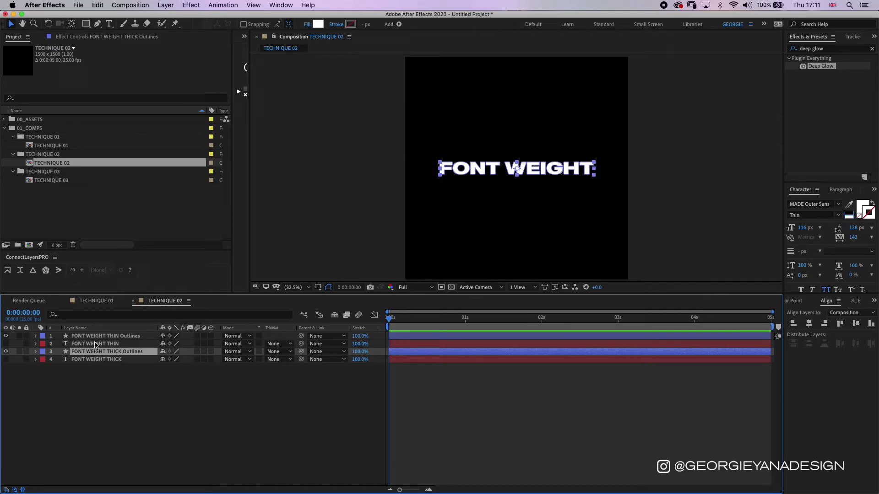
# Step: Toggle the visibility of the two outline layers to compare them, leaving FONT WEIGHT THIN Outlines hidden and FONT WEIGHT THICK Outlines shown
pyautogui.click(95, 344)
pyautogui.click(101, 353)
pyautogui.click(133, 337)
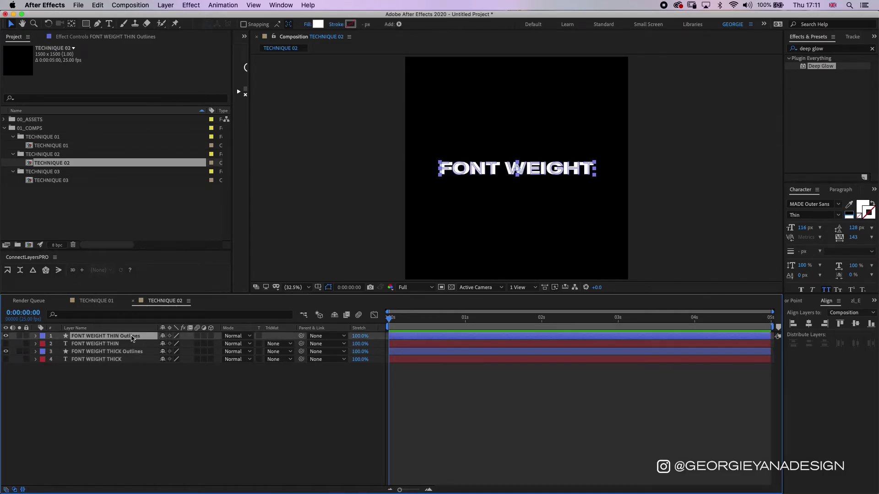
pyautogui.click(7, 352)
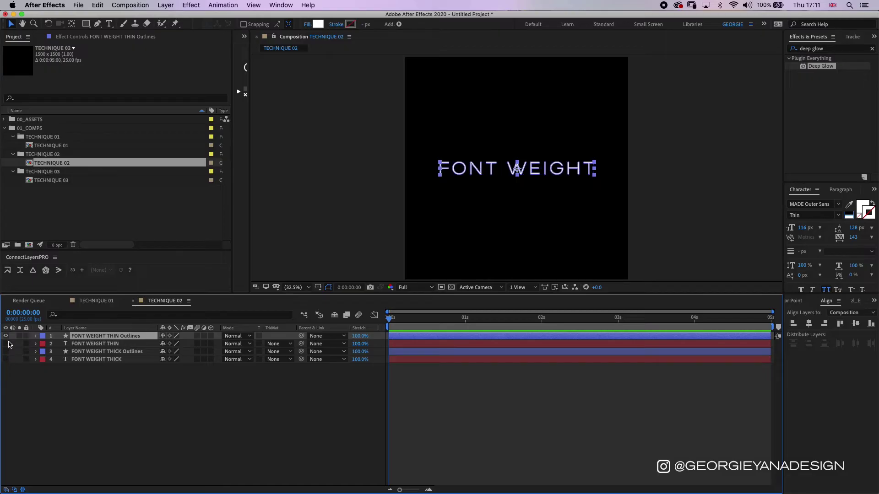
pyautogui.click(7, 337)
pyautogui.click(6, 352)
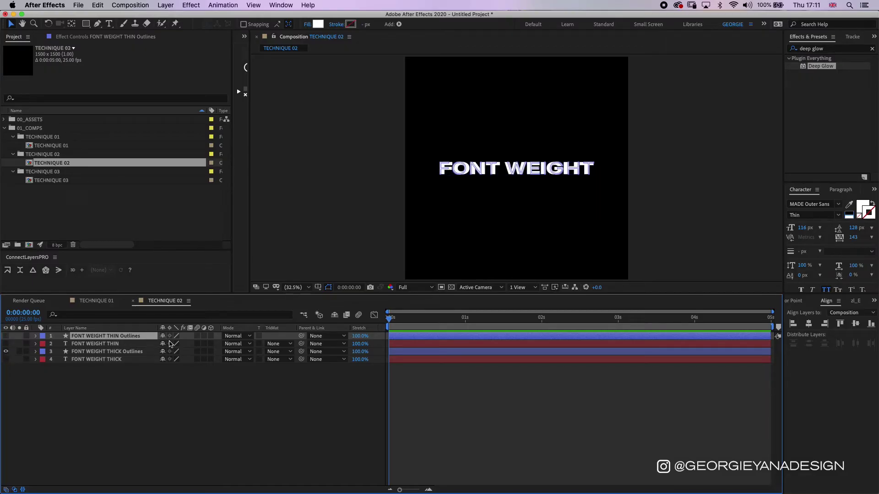
# Step: Expand the contents of FONT WEIGHT THIN Outlines and reveal the Path properties of all its letters
pyautogui.click(36, 337)
pyautogui.click(43, 345)
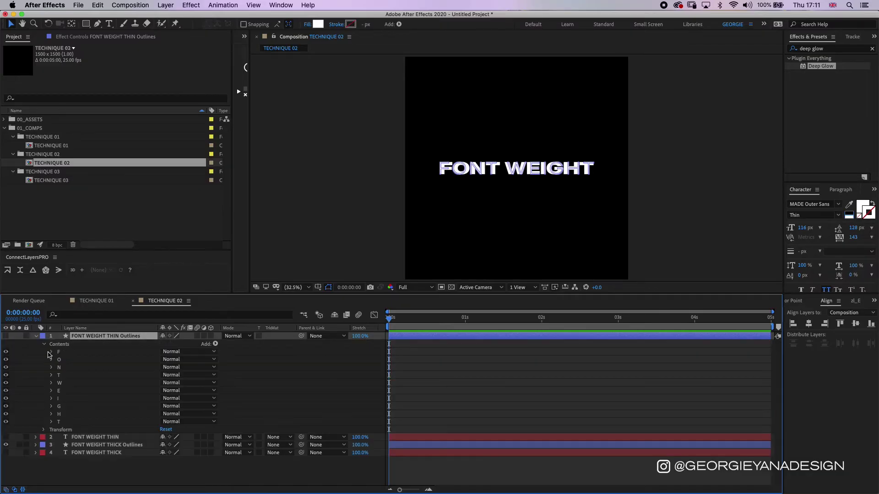
pyautogui.click(50, 352)
pyautogui.click(58, 360)
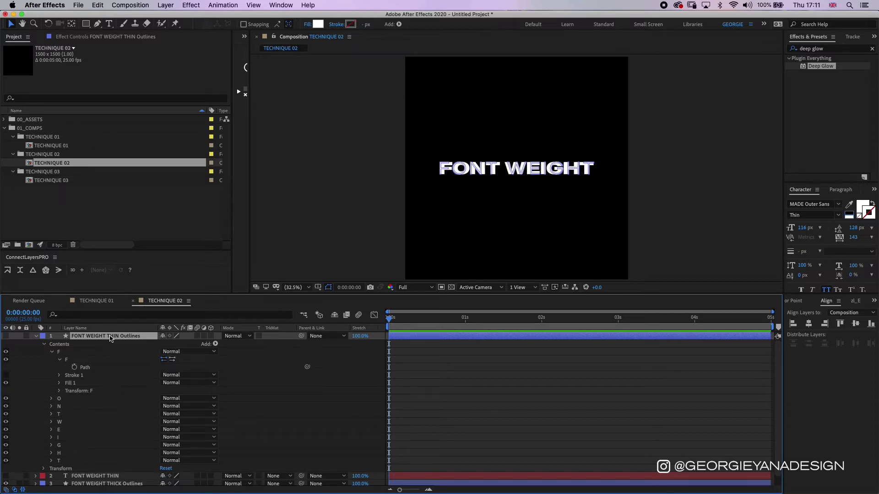
pyautogui.press('u')
pyautogui.press('u')
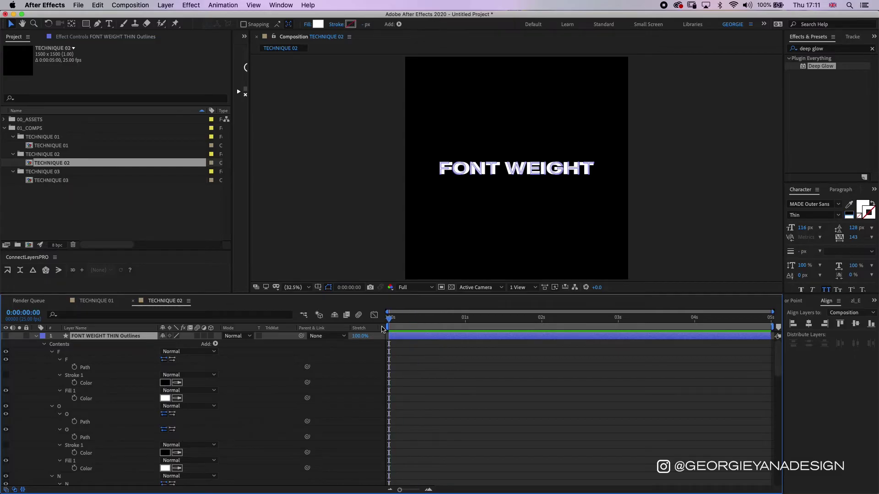
# Step: Enable Path keyframes at 0 seconds for the letters F, O, N, T, W, E and I in FONT WEIGHT THIN Outlines
pyautogui.click(74, 368)
pyautogui.click(74, 421)
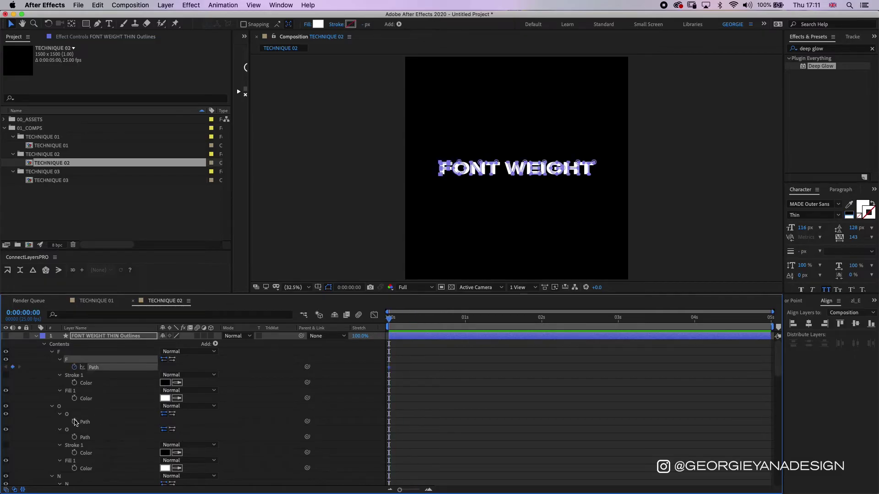
pyautogui.click(74, 437)
pyautogui.scroll(-4, 82, 425)
pyautogui.click(74, 410)
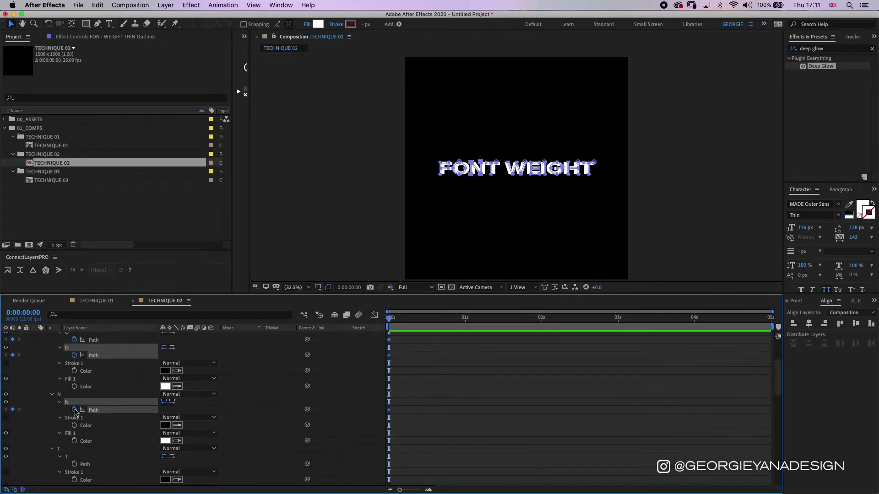
pyautogui.scroll(-2, 75, 414)
pyautogui.click(74, 414)
pyautogui.scroll(-2, 74, 414)
pyautogui.click(74, 415)
pyautogui.moveTo(96, 448); pyautogui.dragTo(95, 405)
pyautogui.click(74, 427)
# Step: Enable Path keyframes at 0 seconds for the letters G, H and the final T in FONT WEIGHT THIN Outlines
pyautogui.click(59, 465)
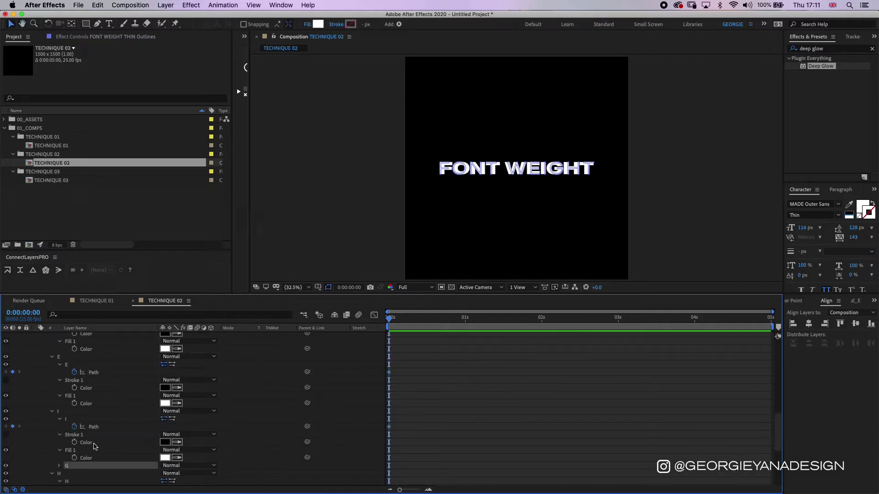
pyautogui.moveTo(107, 464); pyautogui.dragTo(106, 389)
pyautogui.click(74, 406)
pyautogui.click(59, 445)
pyautogui.moveTo(106, 433); pyautogui.dragTo(105, 426)
pyautogui.click(52, 437)
pyautogui.scroll(-5, 65, 453)
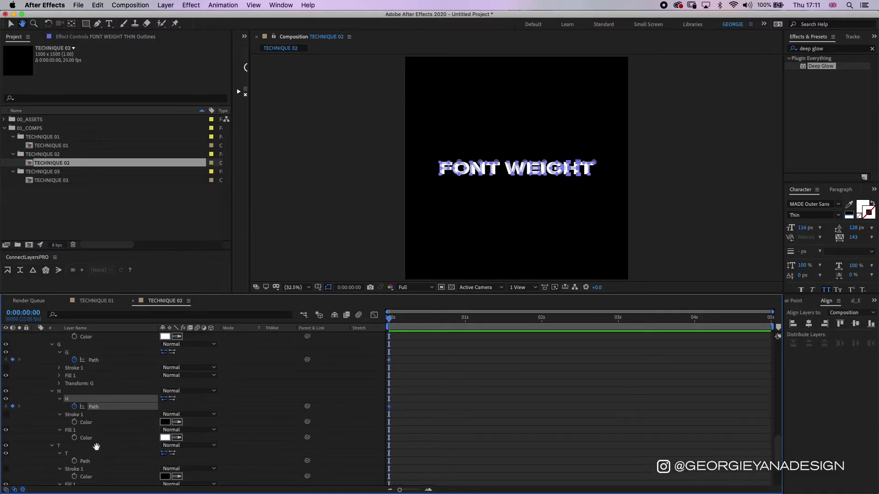
pyautogui.click(75, 412)
# Step: Reveal the letter Path properties of FONT WEIGHT THICK Outlines and move the current time to 0:00:01:00
pyautogui.click(91, 474)
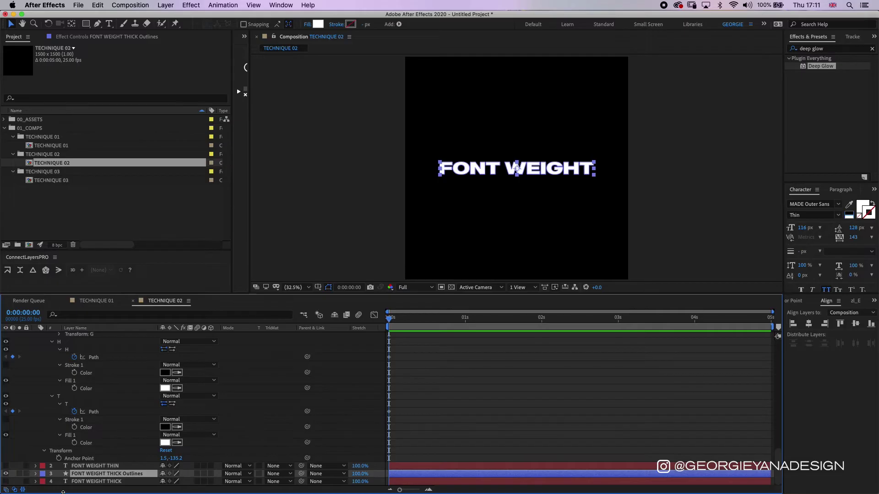
pyautogui.press('u')
pyautogui.press('u')
pyautogui.moveTo(113, 445); pyautogui.dragTo(120, 349)
pyautogui.moveTo(389, 320); pyautogui.dragTo(465, 335)
pyautogui.press('space')
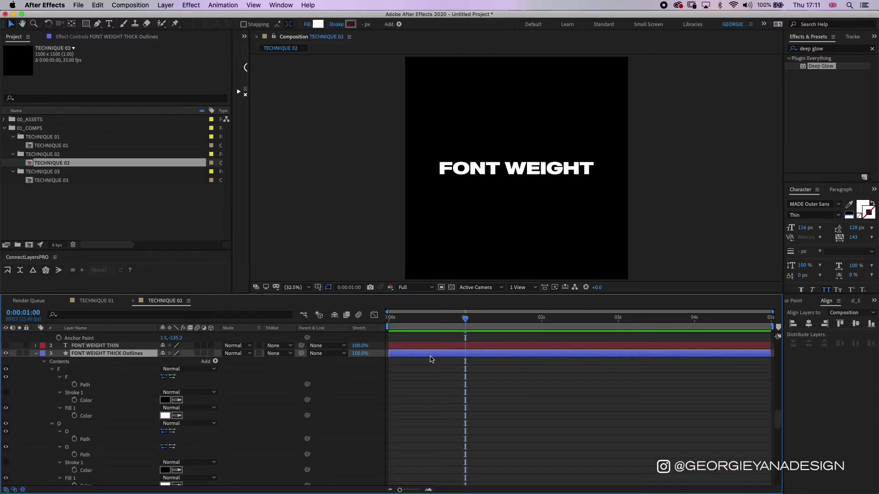
pyautogui.press('space')
pyautogui.click(467, 320)
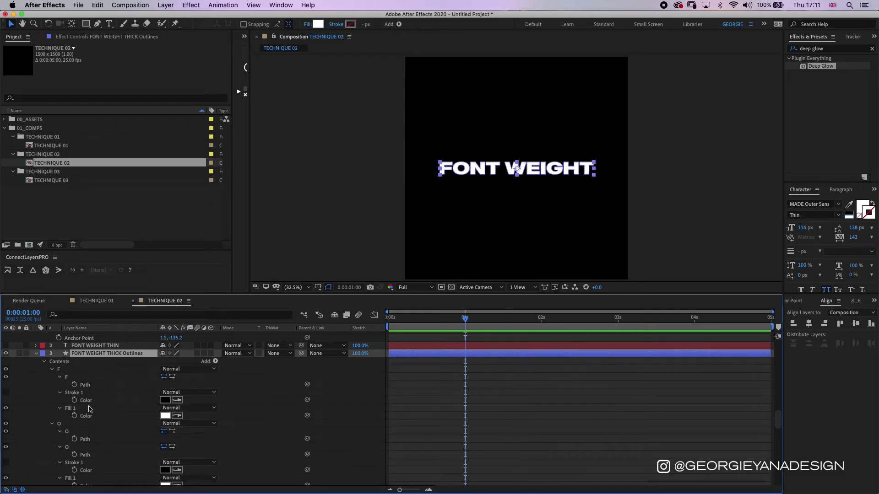
# Step: Enable Path keyframes at 1 second for the letters F, O, N and T of FONT in FONT WEIGHT THICK Outlines
pyautogui.click(74, 385)
pyautogui.click(74, 439)
pyautogui.click(74, 454)
pyautogui.moveTo(90, 469); pyautogui.dragTo(90, 385)
pyautogui.click(74, 425)
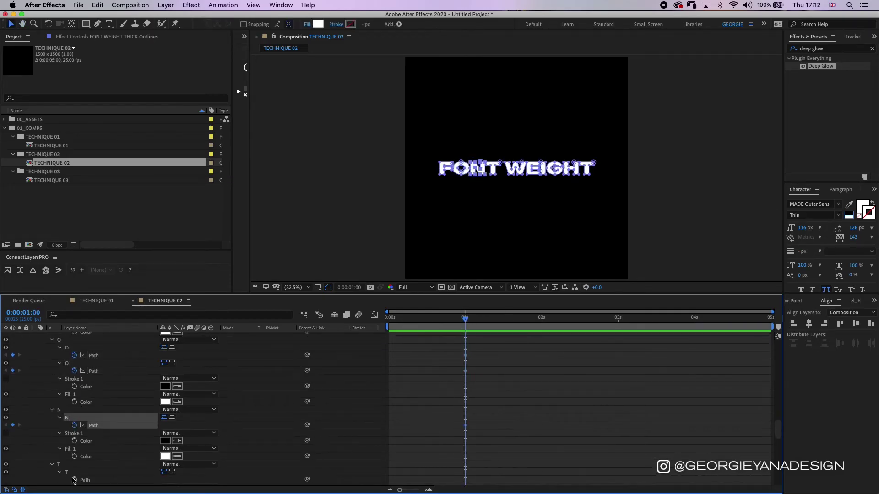
pyautogui.click(75, 480)
# Step: Enable Path keyframes at 1 second for the letters W, E, I, G, H and T of WEIGHT in FONT WEIGHT THICK Outlines
pyautogui.moveTo(78, 478); pyautogui.dragTo(76, 439)
pyautogui.click(74, 448)
pyautogui.click(103, 471)
pyautogui.moveTo(92, 469); pyautogui.dragTo(79, 426)
pyautogui.click(74, 419)
pyautogui.click(75, 474)
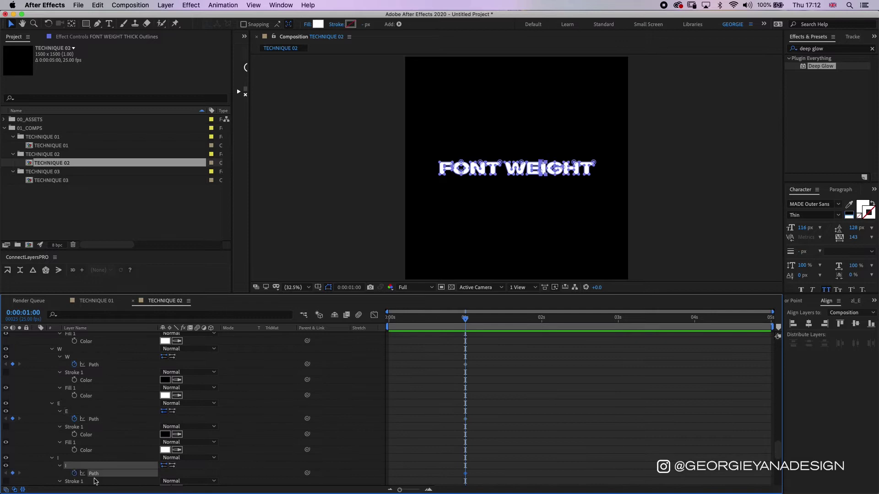
pyautogui.moveTo(92, 481); pyautogui.dragTo(92, 395)
pyautogui.click(75, 442)
pyautogui.click(74, 427)
pyautogui.moveTo(90, 458); pyautogui.dragTo(92, 395)
pyautogui.click(74, 427)
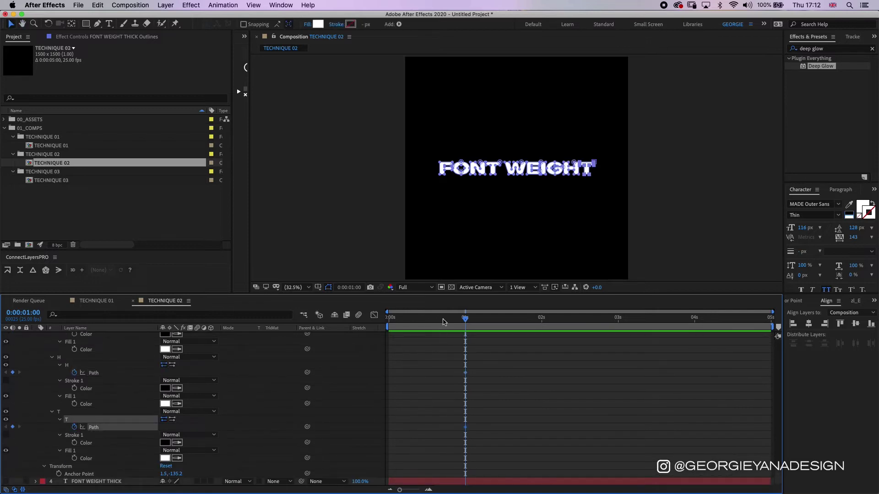
# Step: Copy the F's Path keyframe from FONT WEIGHT THIN Outlines onto the F of FONT WEIGHT THICK Outlines at 0 seconds and check the morph
pyautogui.moveTo(443, 322); pyautogui.dragTo(374, 330)
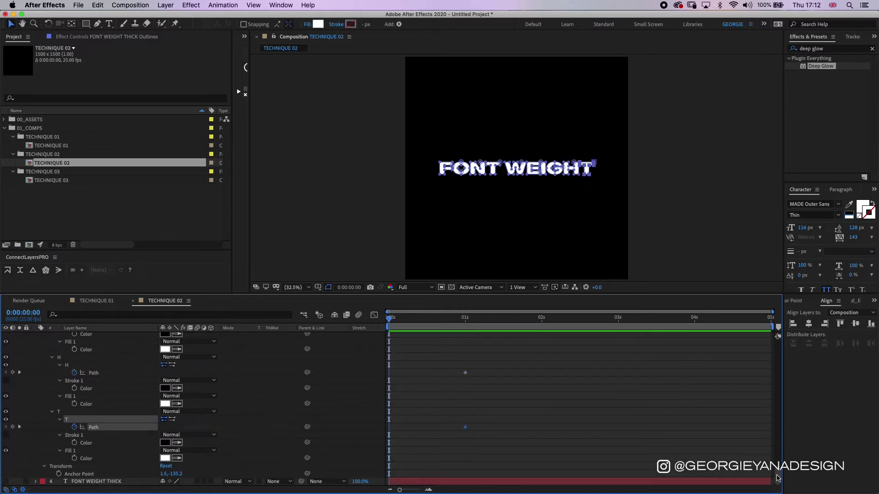
pyautogui.moveTo(776, 479); pyautogui.dragTo(764, 351)
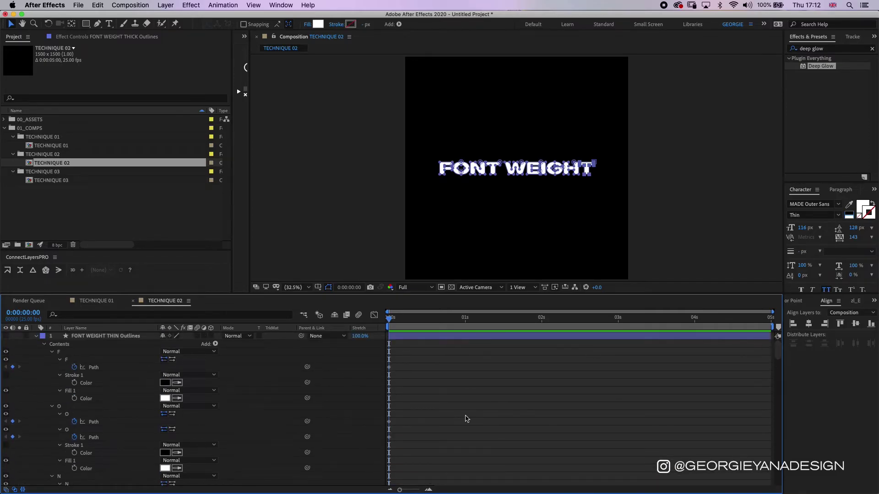
pyautogui.moveTo(398, 367); pyautogui.dragTo(387, 374)
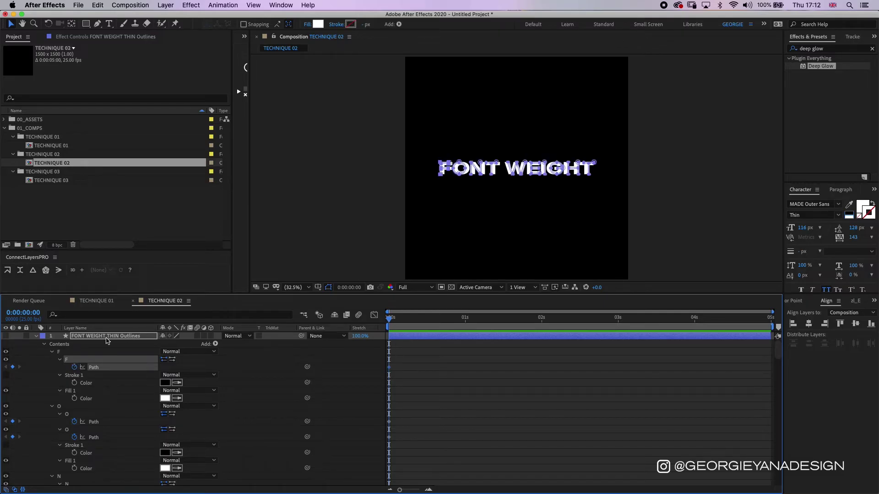
pyautogui.press('super+c')
pyautogui.scroll(-20, 452, 369)
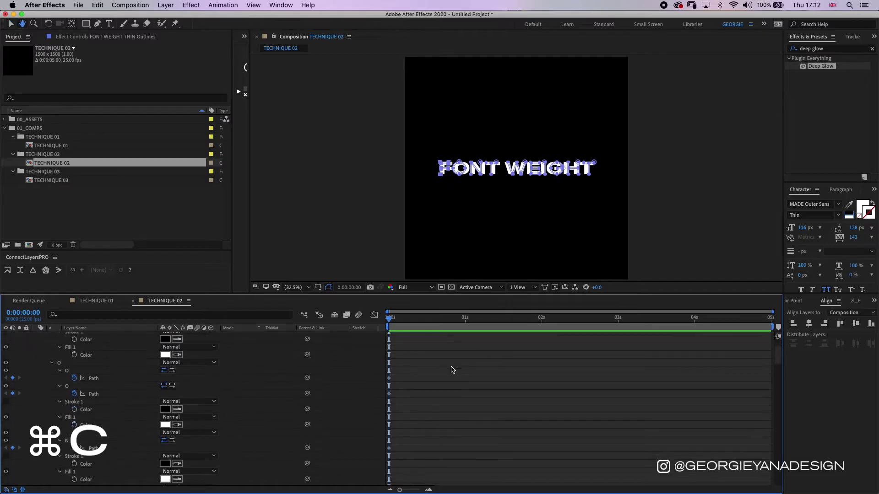
pyautogui.scroll(-5, 451, 424)
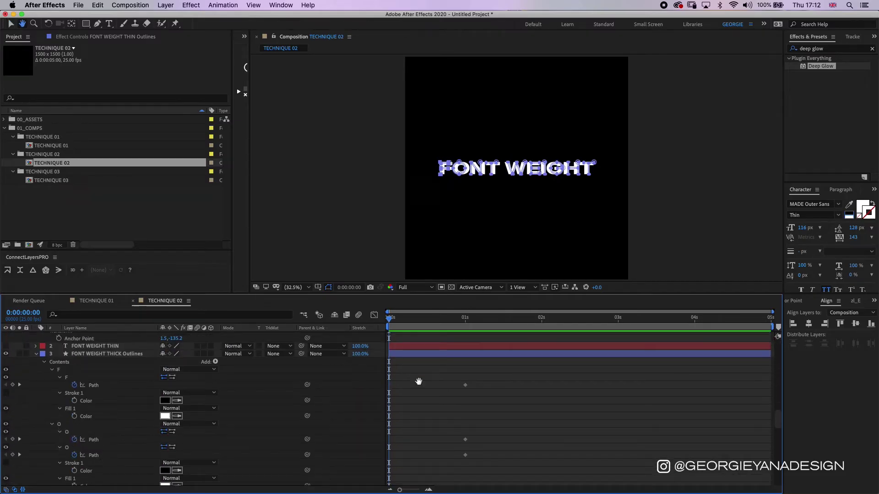
pyautogui.click(428, 354)
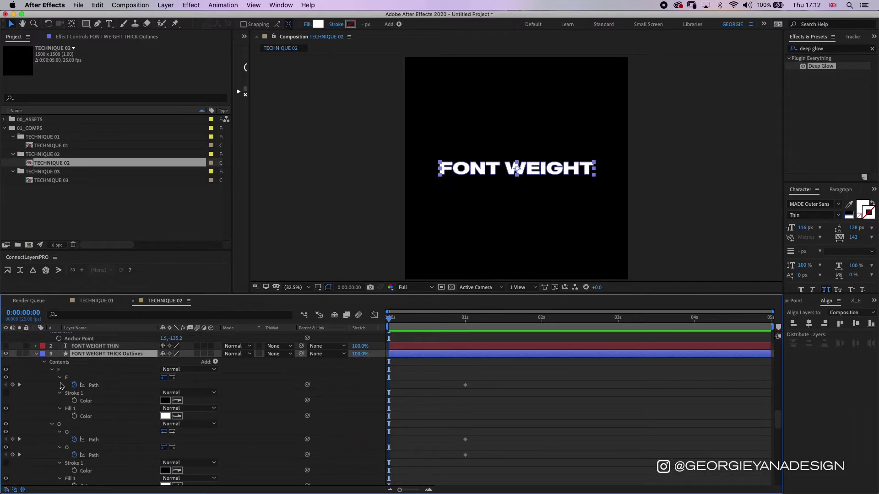
pyautogui.click(96, 386)
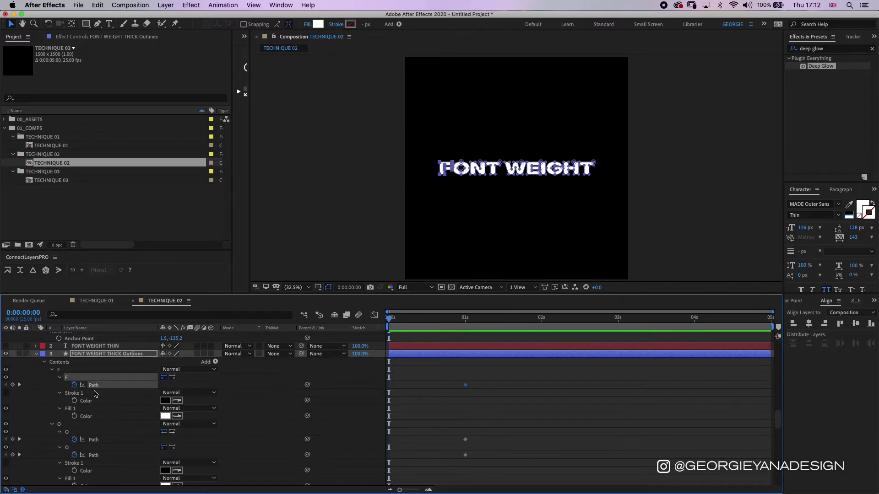
pyautogui.press('cmd+v')
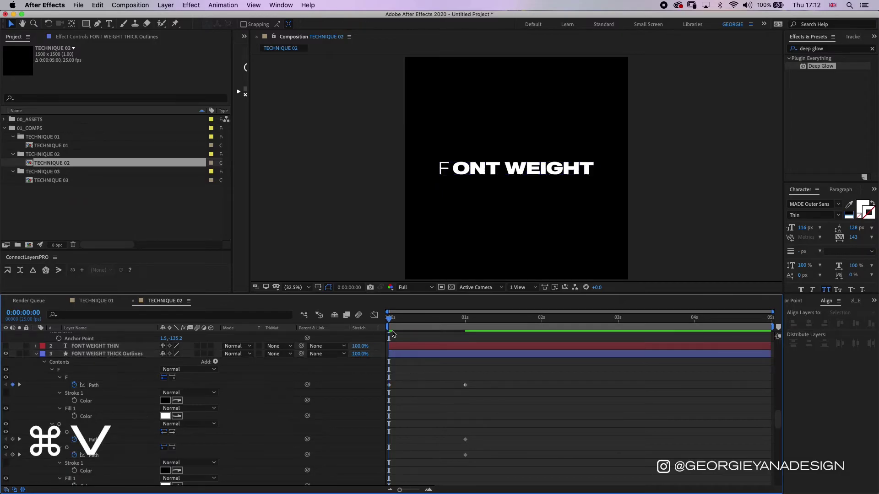
pyautogui.moveTo(389, 318); pyautogui.dragTo(466, 316)
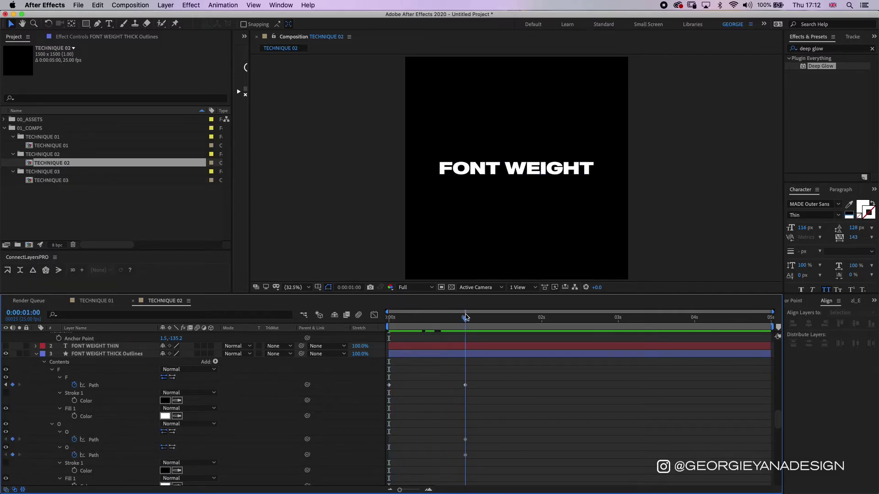
pyautogui.press('Home')
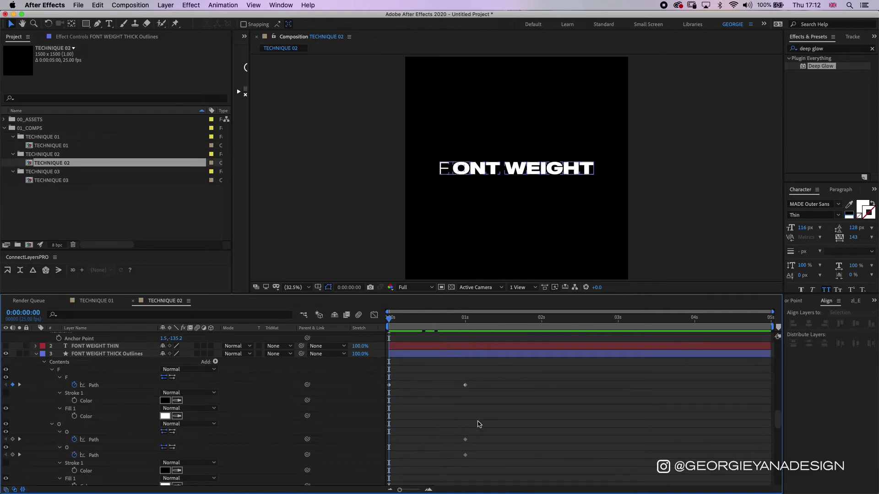
# Step: Copy both Path keyframes of the thin letter O onto the two O paths in FONT WEIGHT THICK Outlines at 0 seconds
pyautogui.scroll(15, 476, 421)
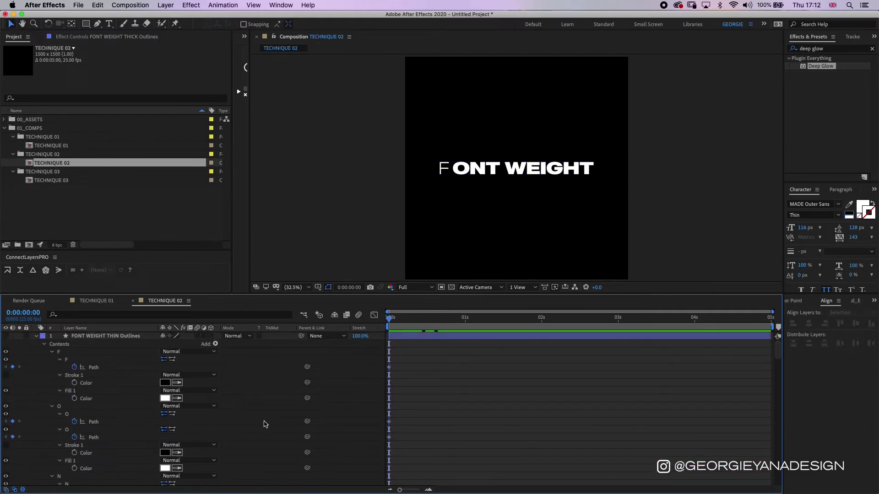
pyautogui.moveTo(397, 417); pyautogui.dragTo(382, 445)
pyautogui.moveTo(778, 350); pyautogui.dragTo(771, 351)
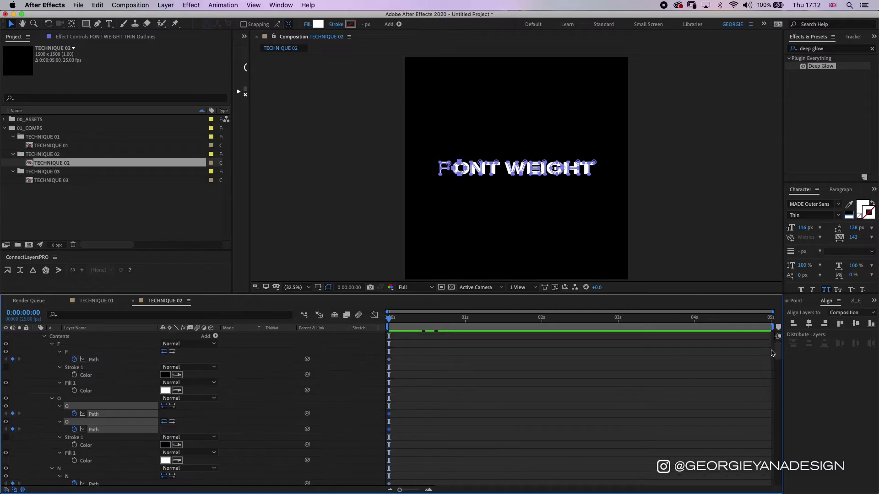
pyautogui.click(509, 402)
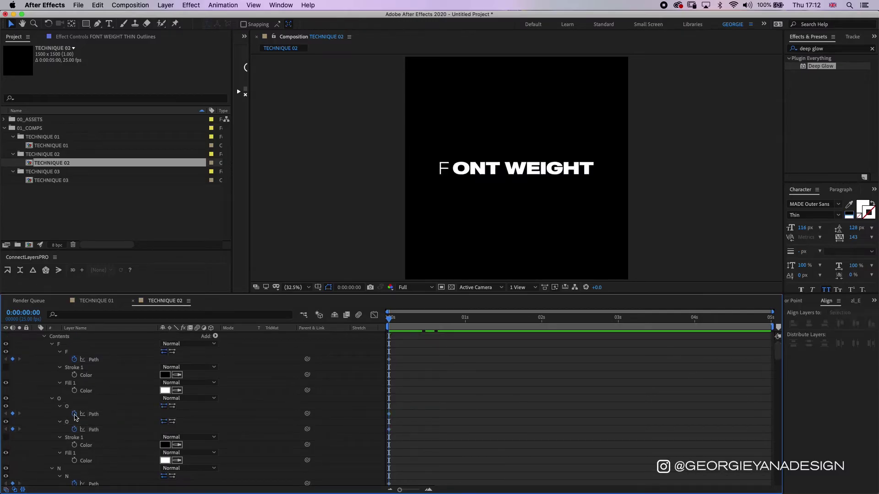
pyautogui.moveTo(775, 356); pyautogui.dragTo(755, 430)
pyautogui.scroll(-1, 288, 425)
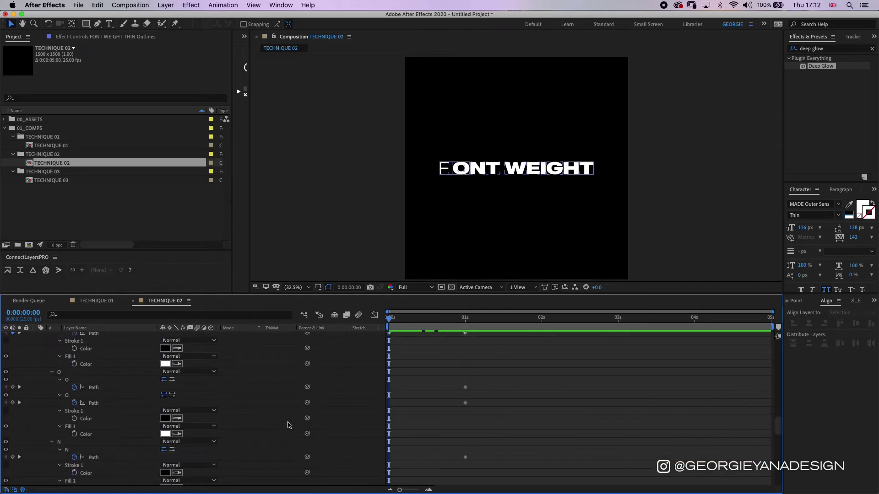
pyautogui.click(94, 388)
pyautogui.keyDown('shift'); pyautogui.click(98, 404); pyautogui.keyUp('shift')
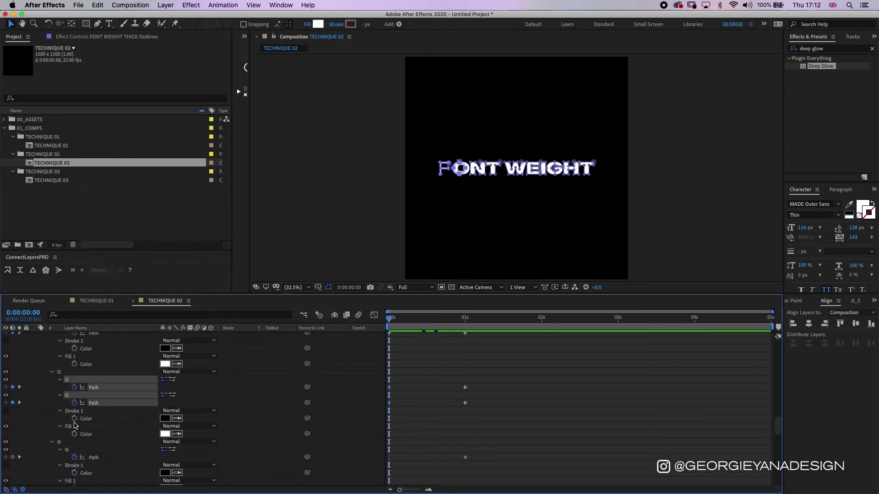
# Step: Paste the thin Path keyframes of N and the T of FONT onto the matching letters in FONT WEIGHT THICK Outlines at 0 seconds
pyautogui.click(412, 388)
pyautogui.moveTo(778, 428); pyautogui.dragTo(776, 370)
pyautogui.click(93, 459)
pyautogui.press('super+v')
pyautogui.click(94, 412)
pyautogui.moveTo(777, 370); pyautogui.dragTo(777, 432)
pyautogui.click(94, 416)
pyautogui.click(93, 412)
pyautogui.click(95, 442)
pyautogui.press('super+v')
pyautogui.click(94, 393)
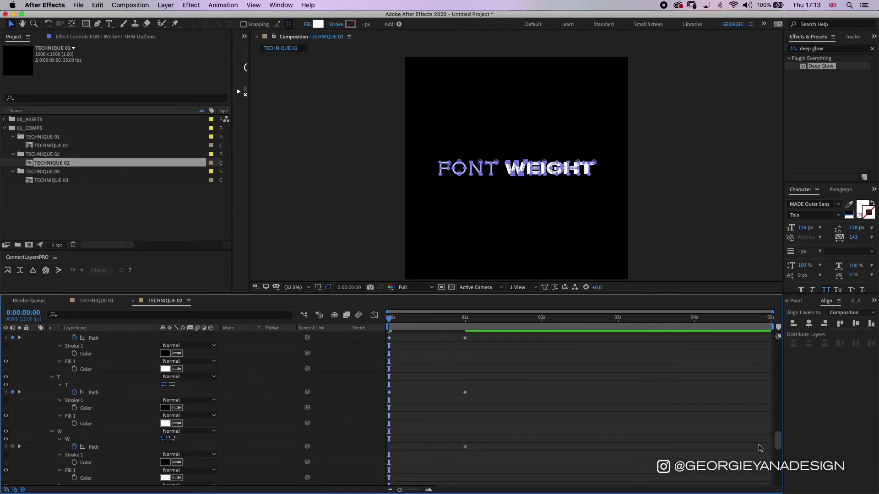
# Step: Paste the thin Path keyframes of W, E, I, G, H and T onto the matching letters in FONT WEIGHT THICK Outlines at 0 seconds
pyautogui.click(93, 393)
pyautogui.press('super+v')
pyautogui.moveTo(781, 400); pyautogui.dragTo(777, 462)
pyautogui.click(94, 414)
pyautogui.press('super+v')
pyautogui.click(98, 416)
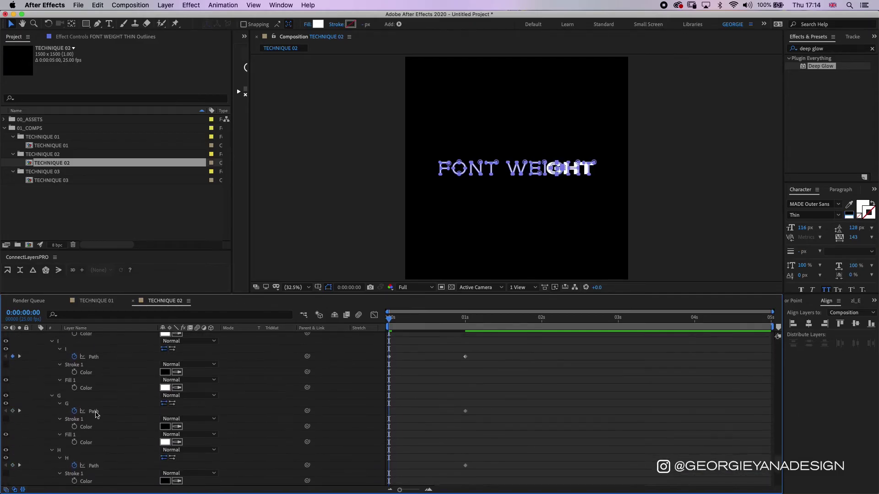
pyautogui.click(95, 412)
pyautogui.press('super+v')
# Step: Collapse the FONT WEIGHT THIN Outlines layer and preview the thin-to-thick morph
pyautogui.moveTo(792, 411); pyautogui.dragTo(679, 363)
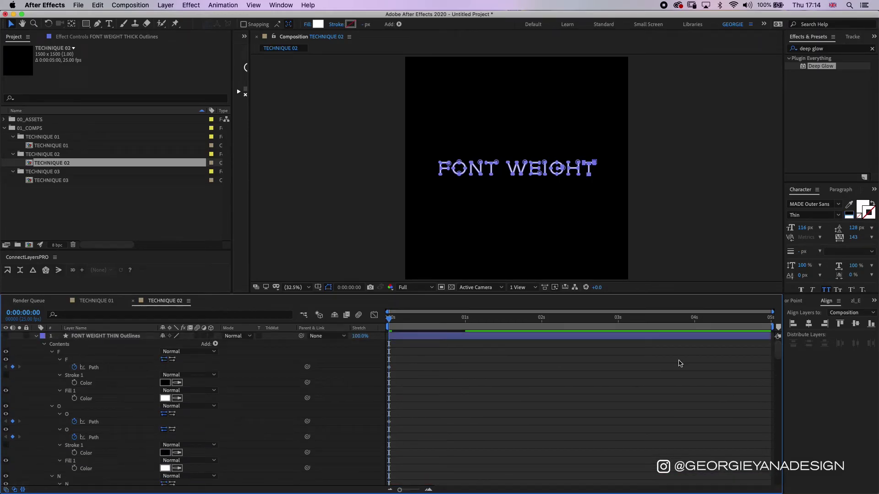
pyautogui.click(420, 340)
pyautogui.click(36, 336)
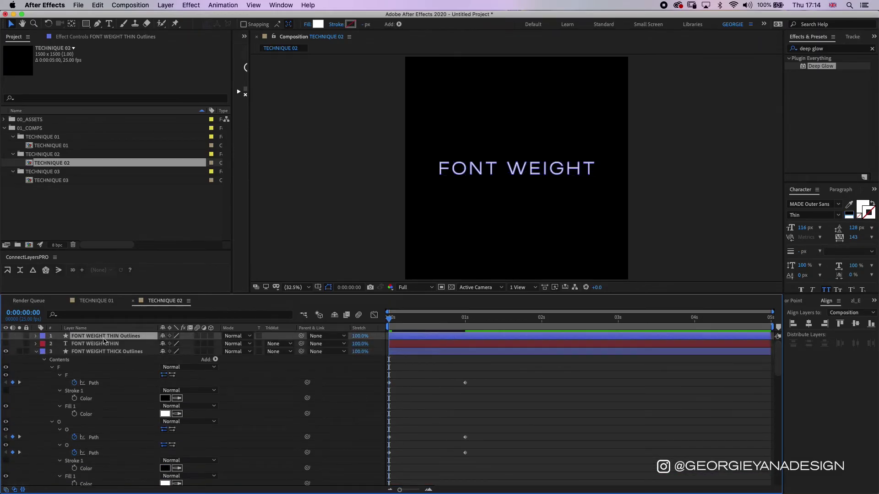
pyautogui.click(84, 354)
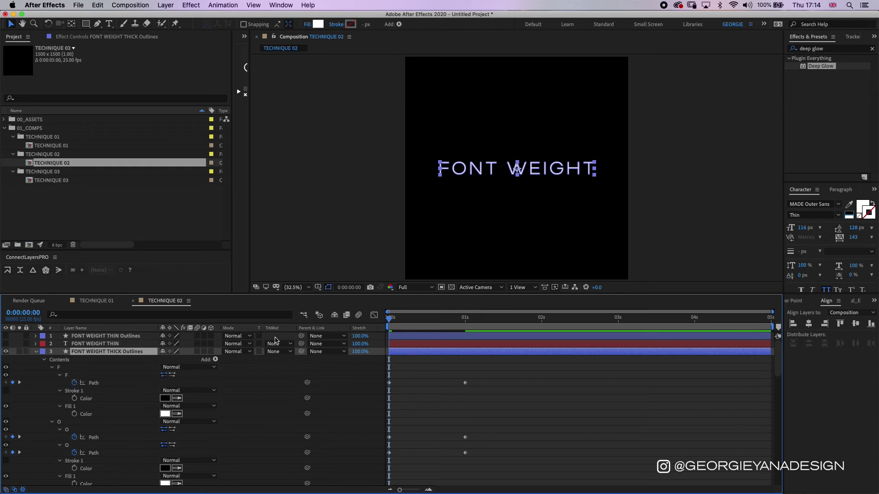
pyautogui.click(520, 384)
pyautogui.press('space')
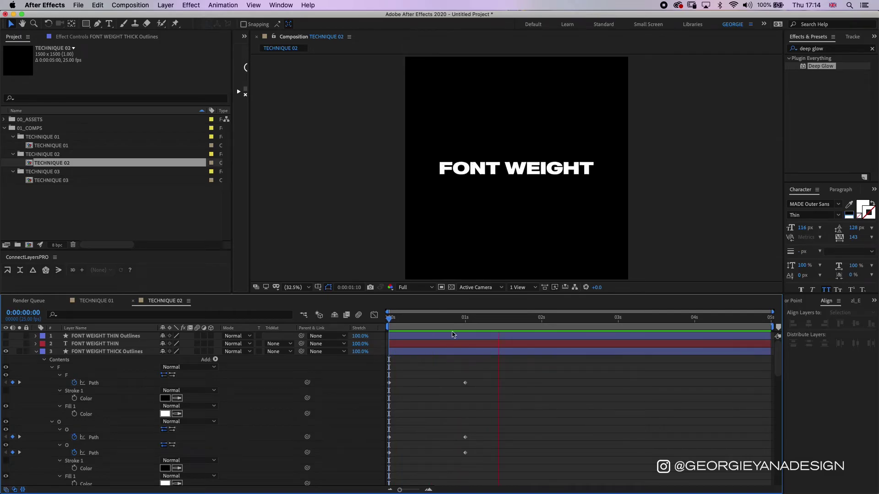
pyautogui.press('space')
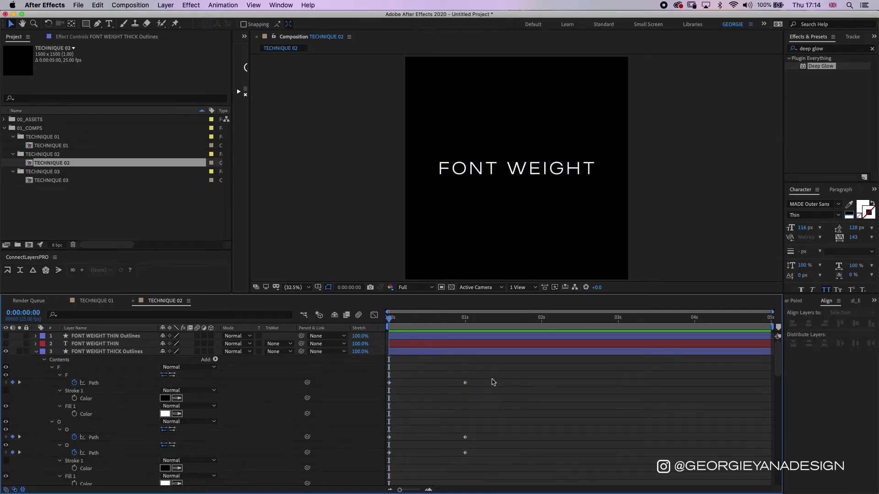
pyautogui.press('space')
# Step: Show only the keyframed properties of FONT WEIGHT THICK Outlines and move all 1-second Path keyframes earlier to about 0:00:00:16
pyautogui.click(463, 325)
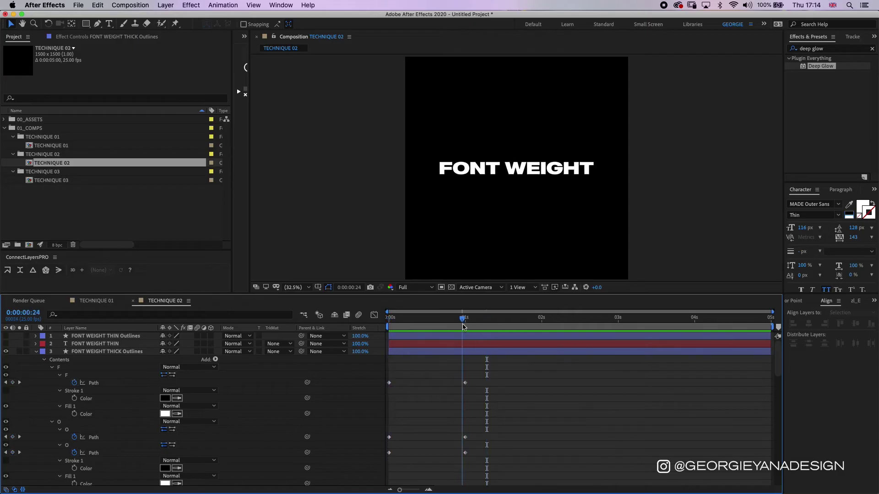
pyautogui.moveTo(463, 327); pyautogui.dragTo(468, 327)
pyautogui.click(468, 351)
pyautogui.press('u')
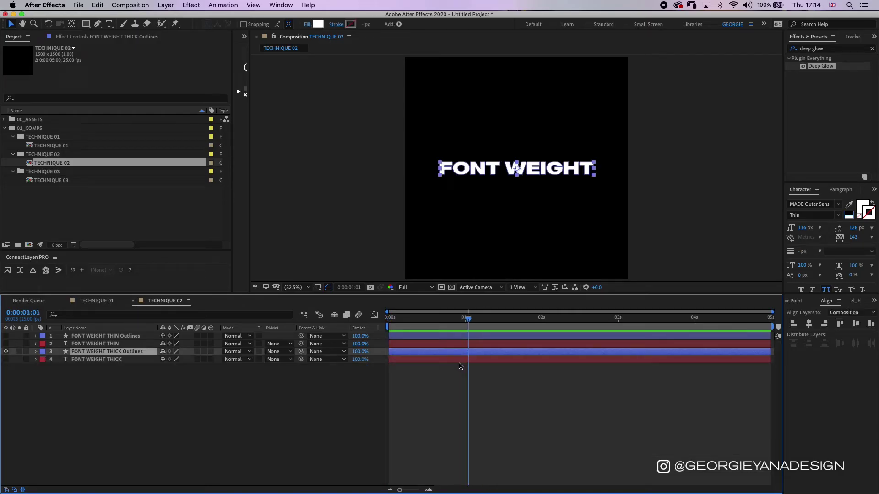
pyautogui.press('u')
pyautogui.moveTo(469, 326); pyautogui.dragTo(466, 325)
pyautogui.moveTo(477, 357); pyautogui.dragTo(460, 452)
pyautogui.moveTo(465, 438); pyautogui.dragTo(444, 442)
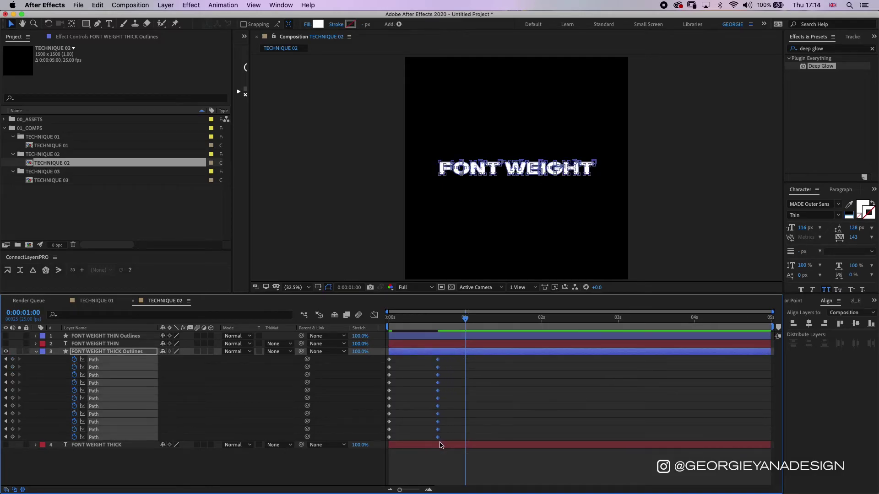
# Step: Copy all the thin Path keyframes from 0 seconds to 0:00:01:09 and preview the thin-thick-thin loop
pyautogui.moveTo(465, 317); pyautogui.dragTo(492, 317)
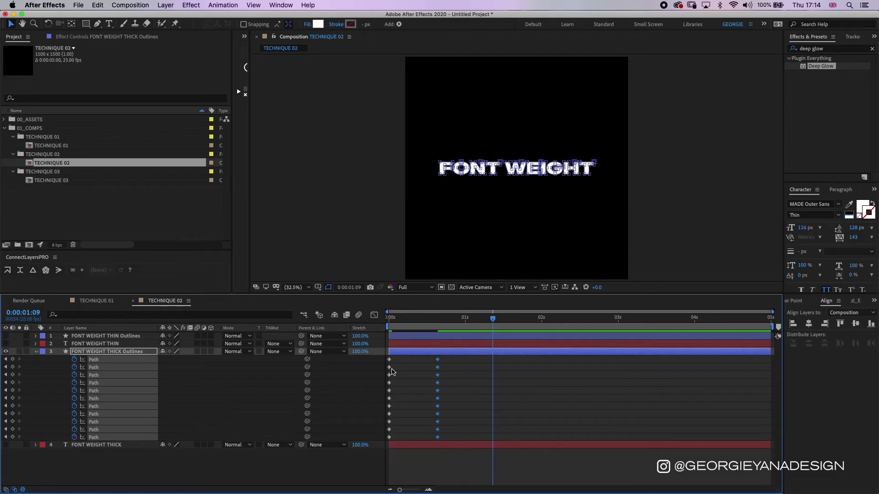
pyautogui.moveTo(397, 356); pyautogui.dragTo(383, 448)
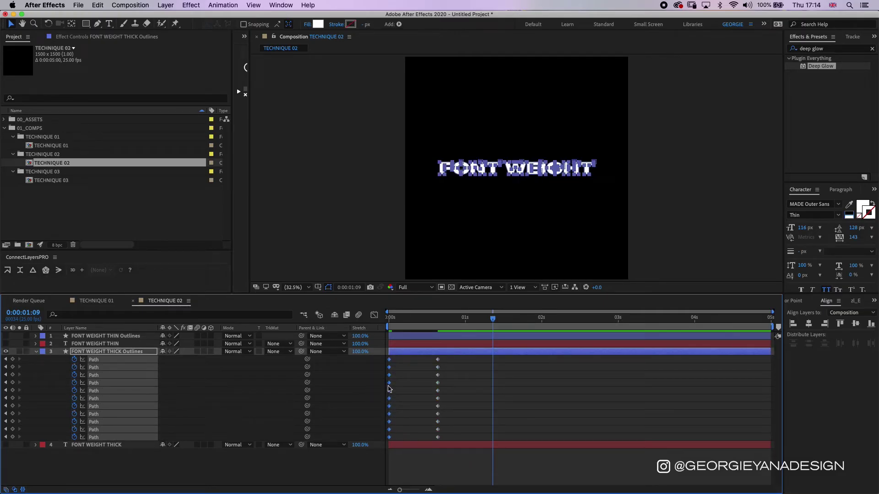
pyautogui.press('super+c')
pyautogui.press('super+v')
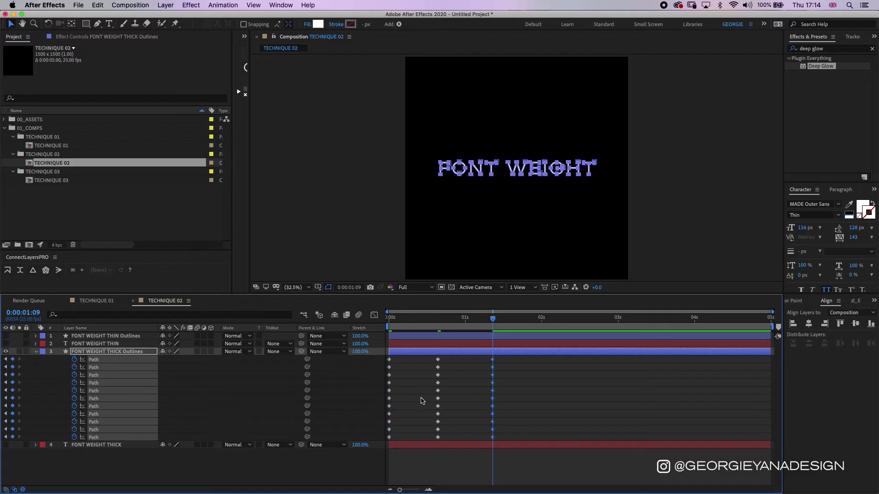
pyautogui.click(506, 386)
pyautogui.click(467, 319)
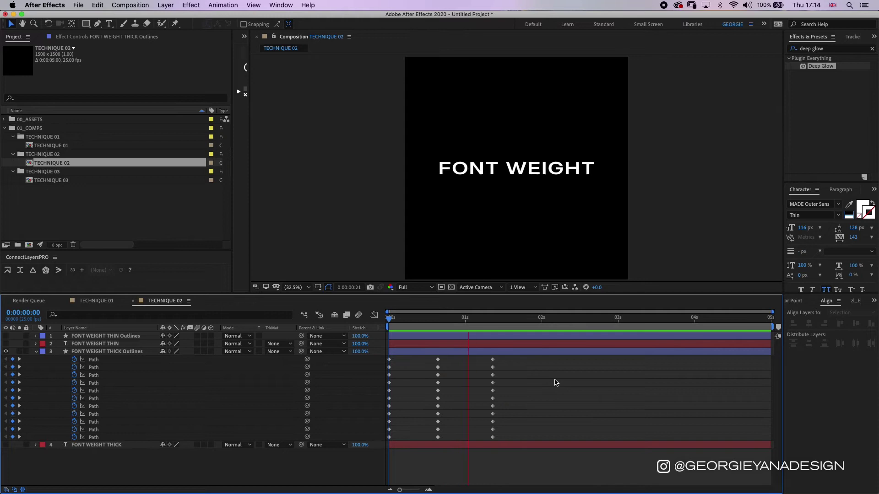
pyautogui.press('space')
# Step: Open the Graph Editor for the Path keyframes at 0:00:01:09 and ease into them in the speed graph
pyautogui.moveTo(504, 357); pyautogui.dragTo(485, 448)
pyautogui.click(374, 316)
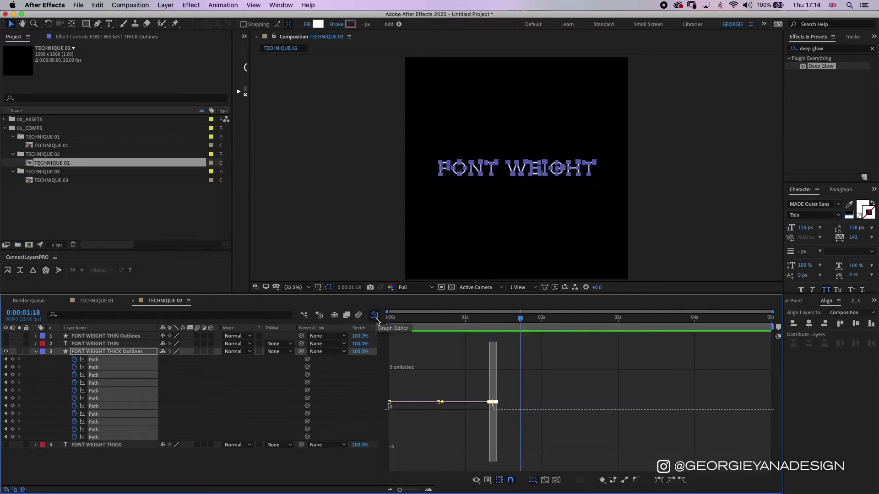
pyautogui.click(487, 410)
pyautogui.press('=')
pyautogui.press('=')
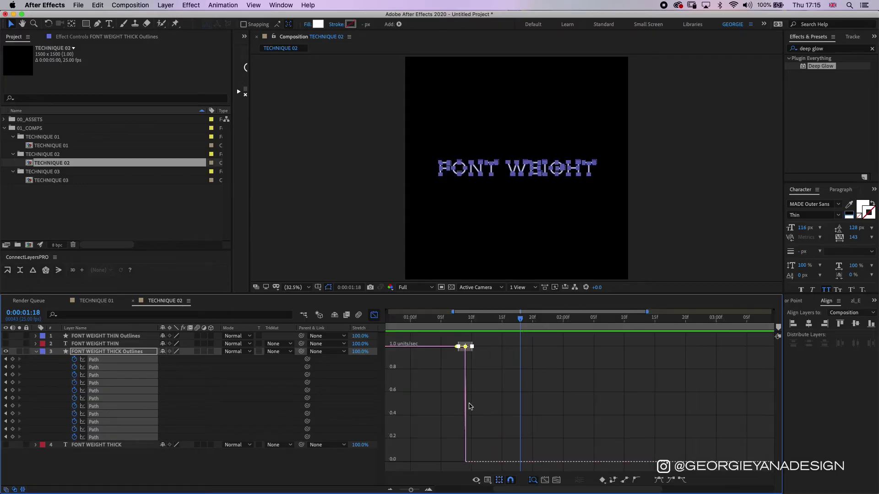
pyautogui.press('space')
pyautogui.moveTo(438, 368); pyautogui.dragTo(520, 475)
# Step: Ease the middle and first sets of Path keyframes in the speed graph so each transition has a smooth central peak
pyautogui.press('space')
pyautogui.moveTo(407, 414)
pyautogui.mouseDown()
pyautogui.moveTo(480, 419)
pyautogui.moveTo(446, 411)
pyautogui.moveTo(500, 471)
pyautogui.moveTo(544, 472)
pyautogui.moveTo(531, 427)
pyautogui.mouseUp()
pyautogui.press('space')
pyautogui.moveTo(593, 420)
pyautogui.mouseDown()
pyautogui.moveTo(572, 453)
pyautogui.moveTo(583, 458)
pyautogui.moveTo(495, 470)
pyautogui.mouseUp()
pyautogui.moveTo(418, 441); pyautogui.dragTo(373, 428)
pyautogui.moveTo(403, 436)
pyautogui.mouseDown()
pyautogui.moveTo(428, 467)
pyautogui.moveTo(373, 432)
pyautogui.moveTo(440, 468)
pyautogui.moveTo(468, 470)
pyautogui.mouseUp()
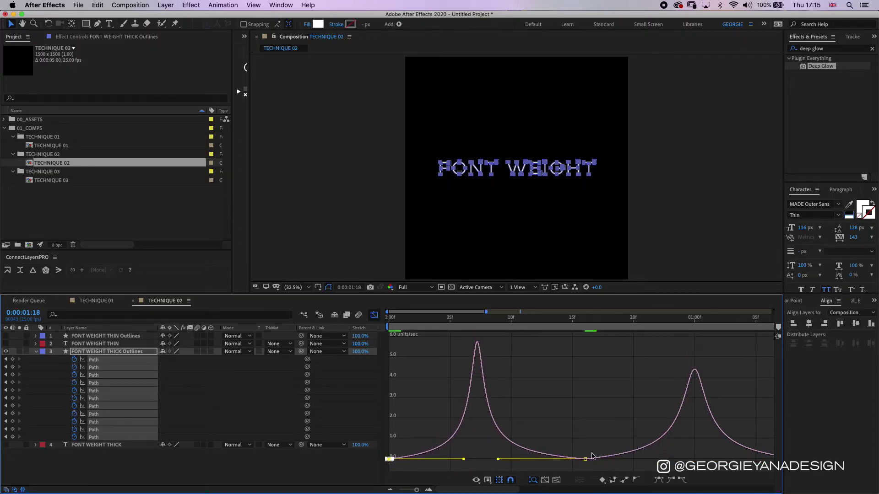
# Step: Fine-tune the ease handles of the middle and last Path keyframes in the speed graph and return to the keyframe view
pyautogui.moveTo(578, 447); pyautogui.dragTo(602, 473)
pyautogui.moveTo(670, 459); pyautogui.dragTo(679, 459)
pyautogui.press('space')
pyautogui.moveTo(608, 418); pyautogui.dragTo(528, 418)
pyautogui.moveTo(735, 450); pyautogui.dragTo(715, 467)
pyautogui.moveTo(640, 459); pyautogui.dragTo(636, 459)
pyautogui.click(374, 315)
# Step: Preview the eased TECHNIQUE 02 animation from the start and switch to the TECHNIQUE 01 composition
pyautogui.moveTo(487, 323); pyautogui.dragTo(312, 365)
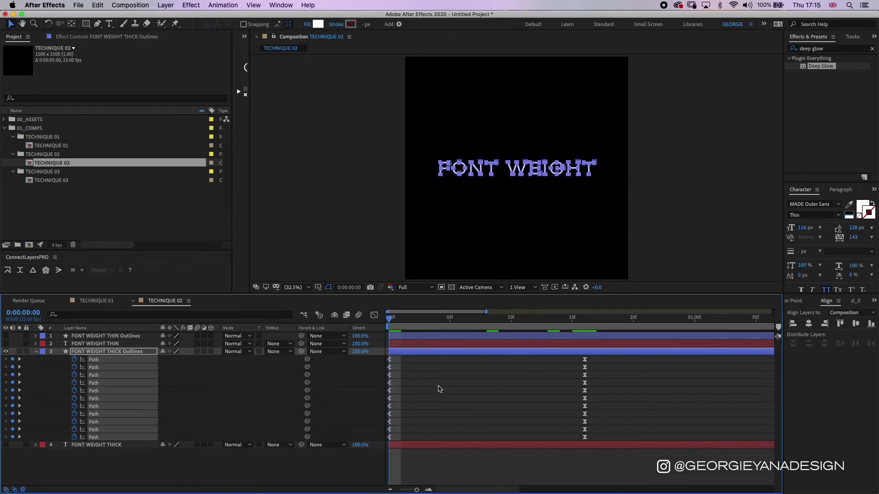
pyautogui.press(';')
pyautogui.click(469, 375)
pyautogui.press('space')
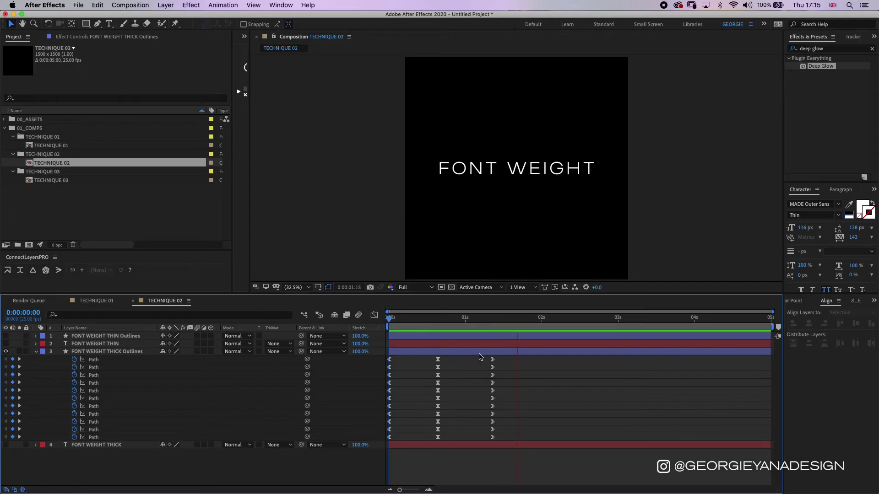
pyautogui.click(493, 319)
pyautogui.click(83, 301)
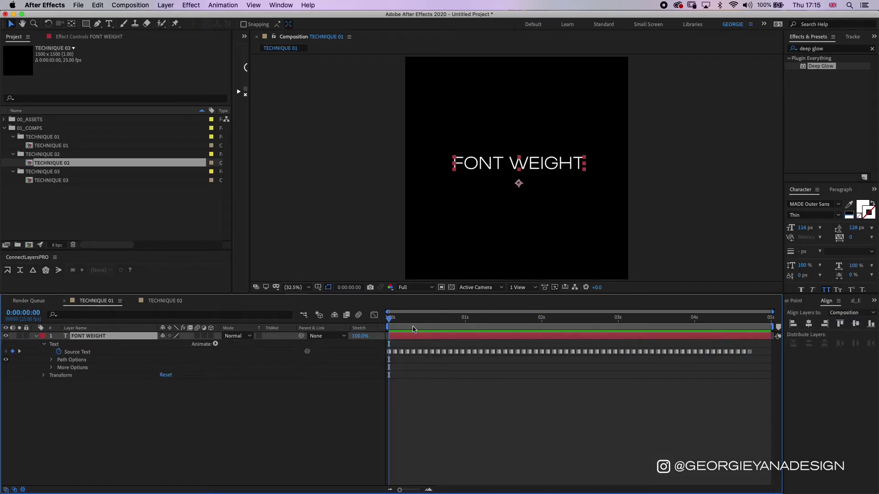
# Step: Preview the TECHNIQUE 01 animation and play back TECHNIQUE 02 to compare the two
pyautogui.press('space')
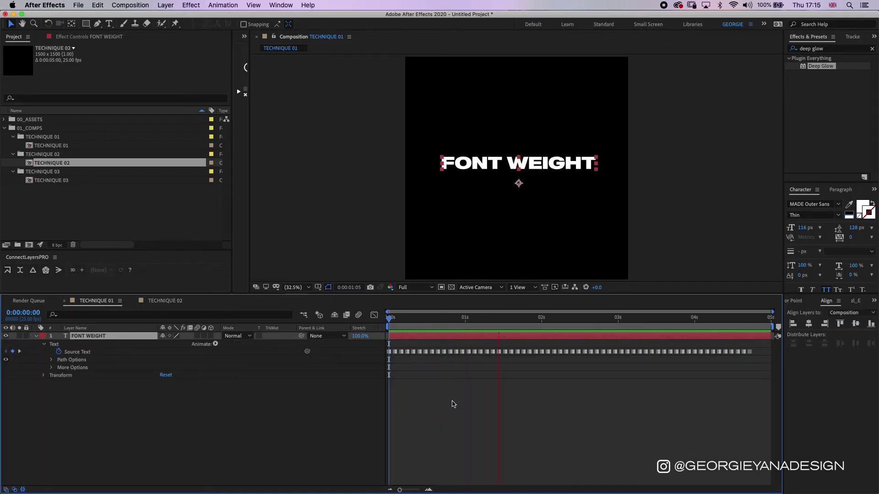
pyautogui.click(200, 305)
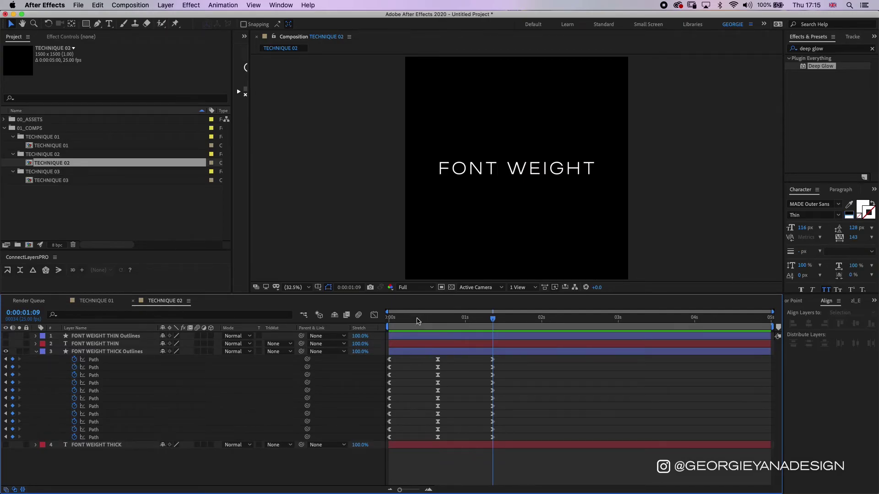
pyautogui.press('space')
# Step: Copy all Path keyframes of the FONT WEIGHT THICK Outlines layer and paste them at 0:00:01:09 and 0:00:02:18 to repeat the morph
pyautogui.click(493, 325)
pyautogui.moveTo(505, 362); pyautogui.dragTo(374, 441)
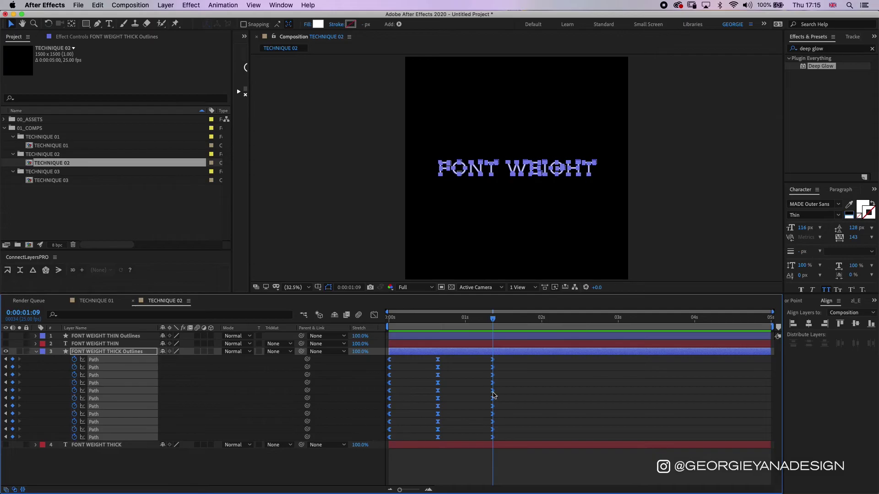
pyautogui.press('super+v')
pyautogui.click(597, 320)
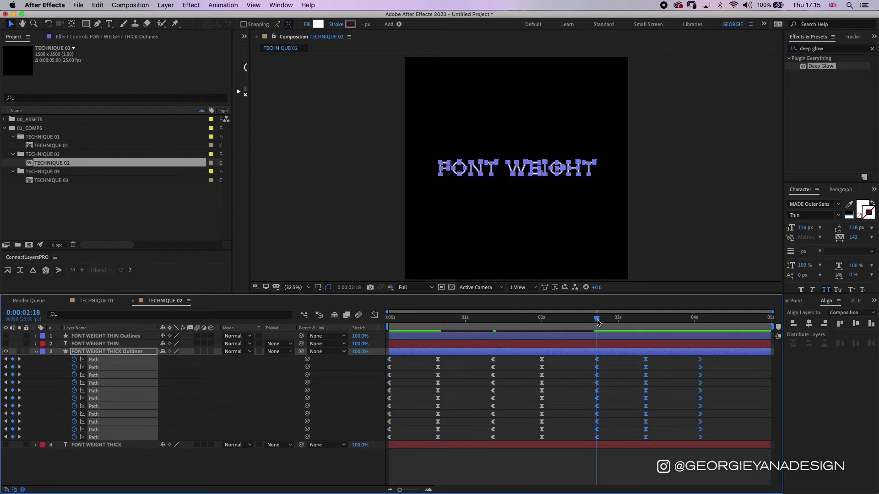
# Step: Preview the repeated Path animation in TECHNIQUE 02 from the start of the timeline
pyautogui.press('Home')
pyautogui.click(446, 473)
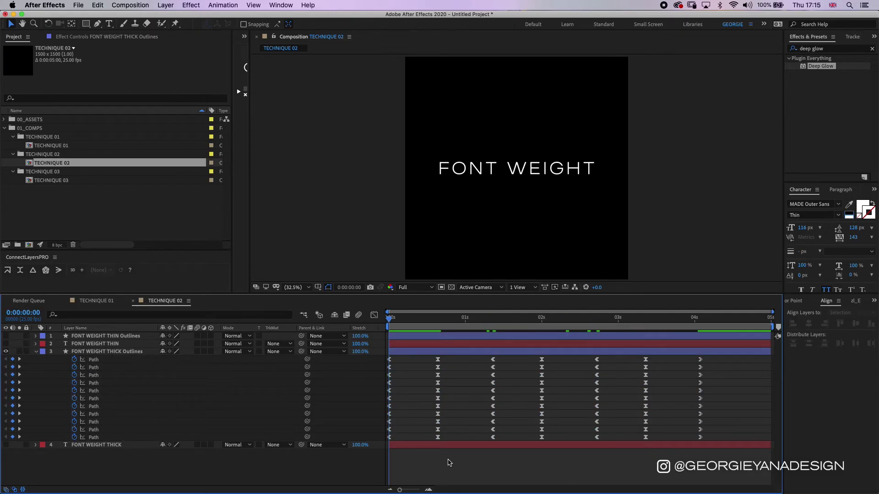
pyautogui.rightClick(448, 462)
pyautogui.click(414, 473)
pyautogui.press('space')
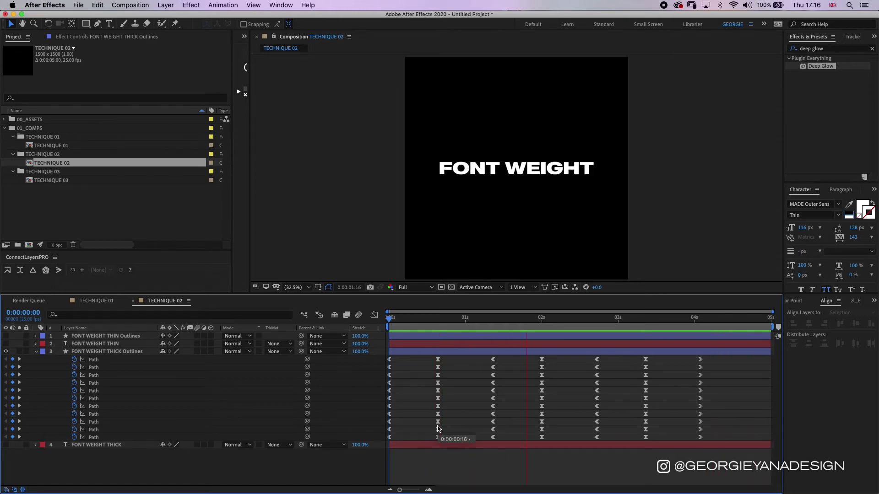
pyautogui.press('space')
pyautogui.click(478, 355)
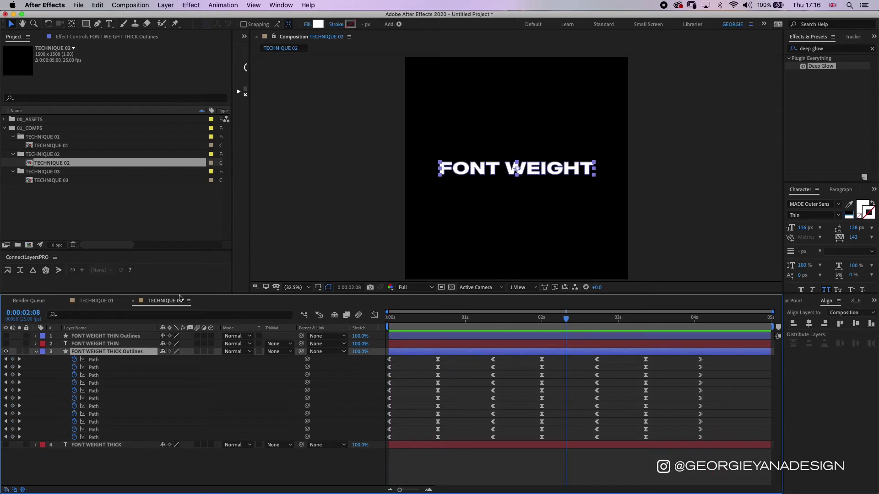
# Step: Open the TECHNIQUE 03 composition and add a paragraph text layer across its middle reading "FONT WEIGHT"
pyautogui.click(52, 180)
pyautogui.doubleClick(52, 181)
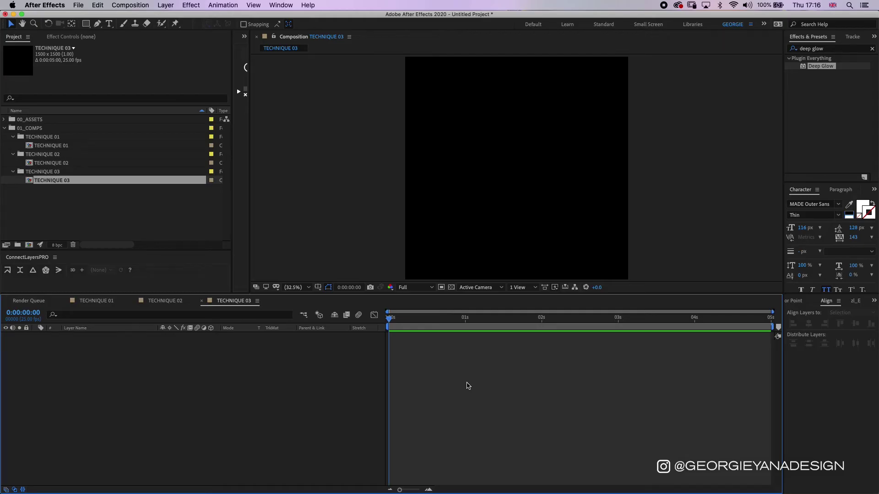
pyautogui.press('super+t')
pyautogui.moveTo(415, 160); pyautogui.dragTo(619, 214)
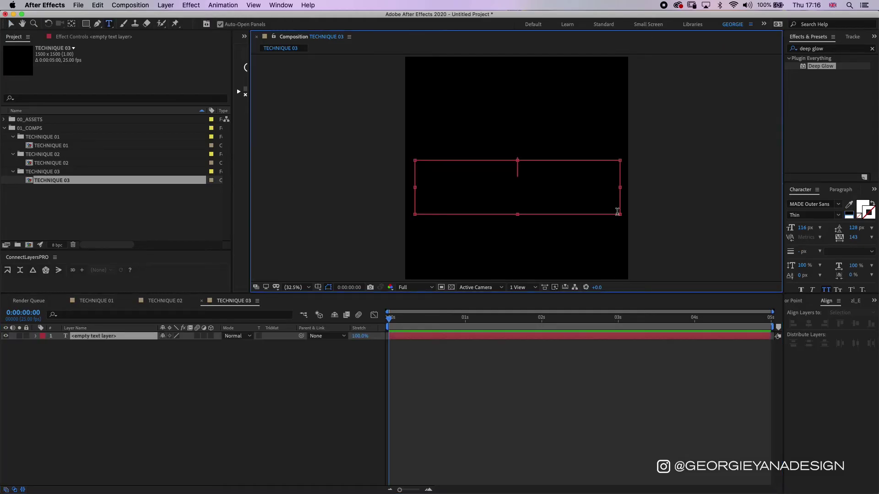
pyautogui.write('FO')
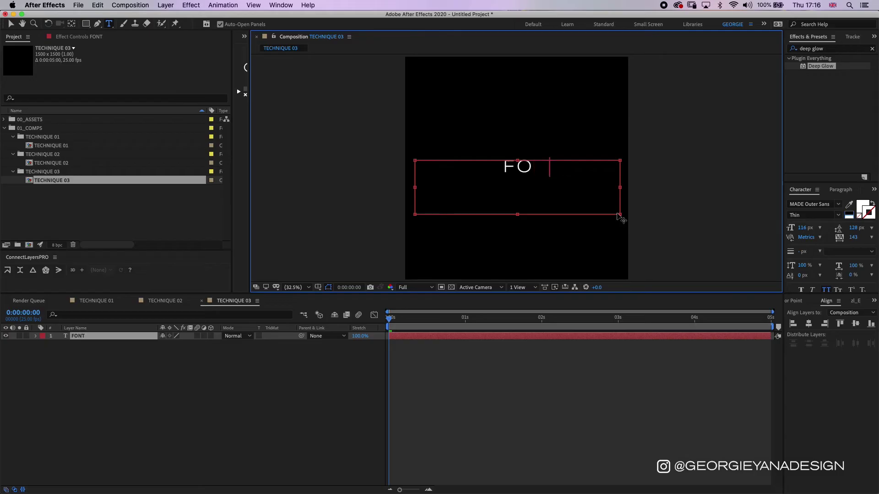
pyautogui.write('NT WEIHT')
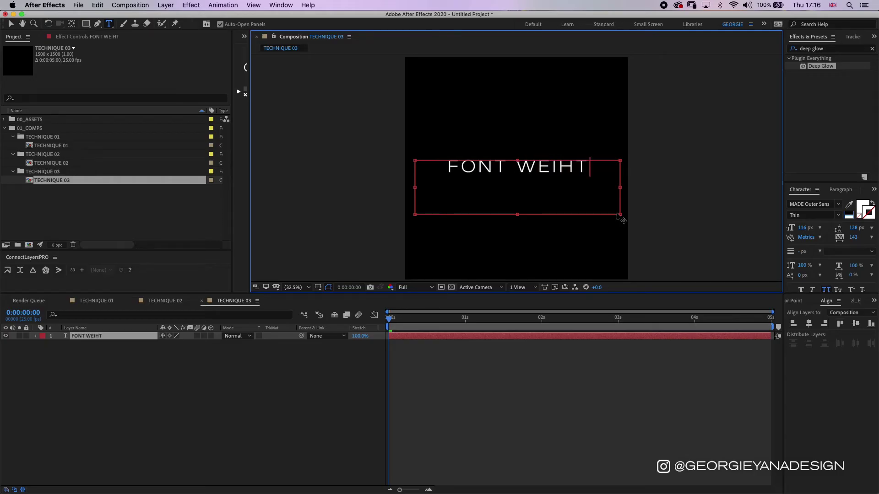
pyautogui.press('BackSpace')
pyautogui.press('BackSpace')
pyautogui.write('GHT')
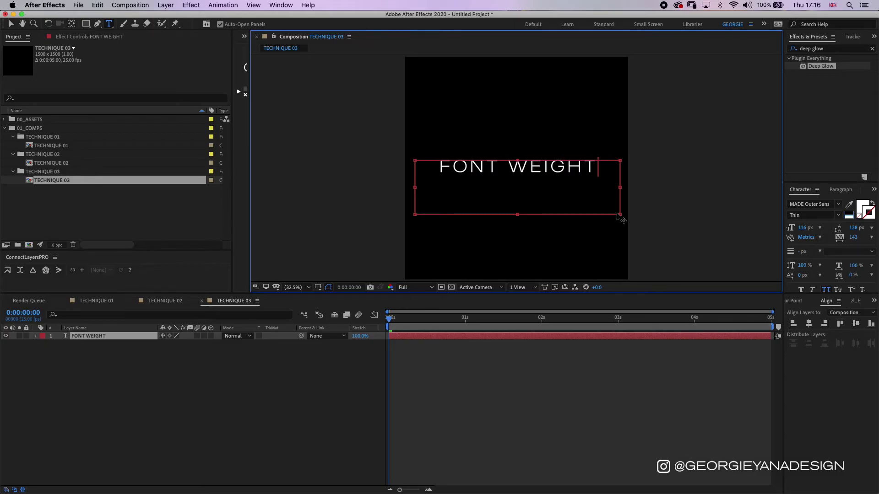
pyautogui.click(445, 394)
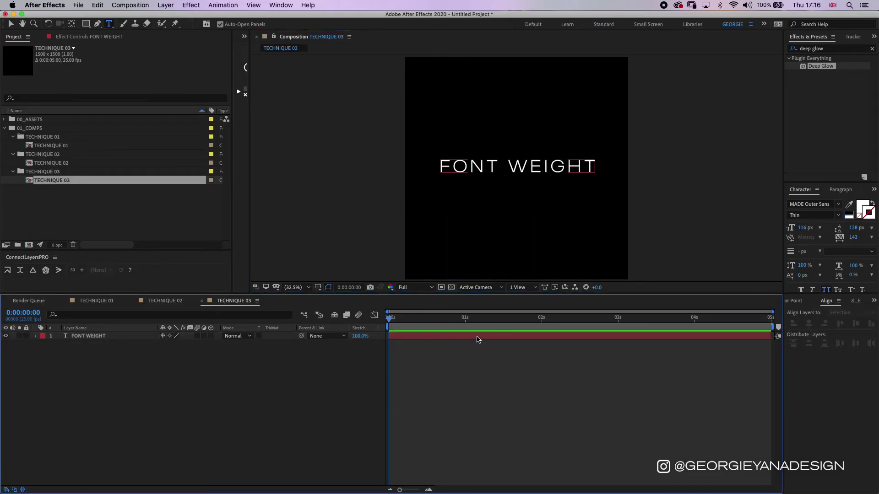
# Step: Center the FONT WEIGHT text layer horizontally and vertically in the composition
pyautogui.click(472, 339)
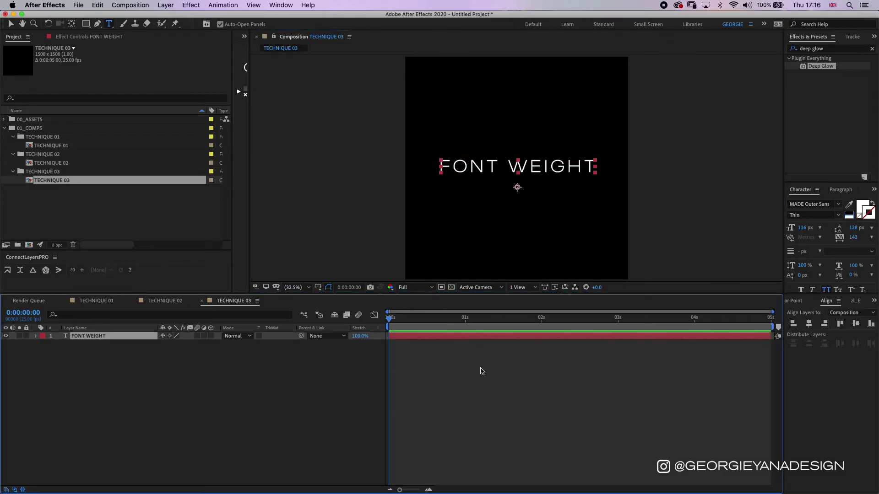
pyautogui.click(798, 301)
pyautogui.click(799, 319)
pyautogui.click(857, 301)
pyautogui.click(809, 324)
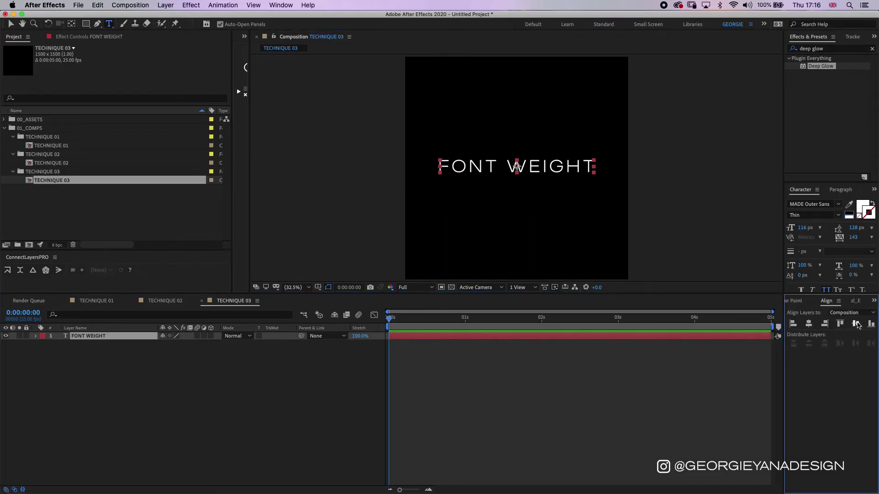
pyautogui.click(855, 324)
pyautogui.click(473, 338)
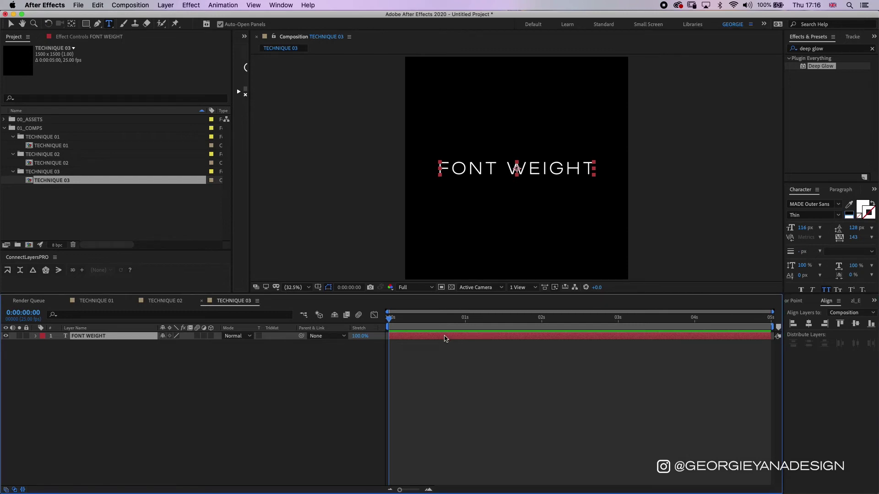
pyautogui.click(419, 372)
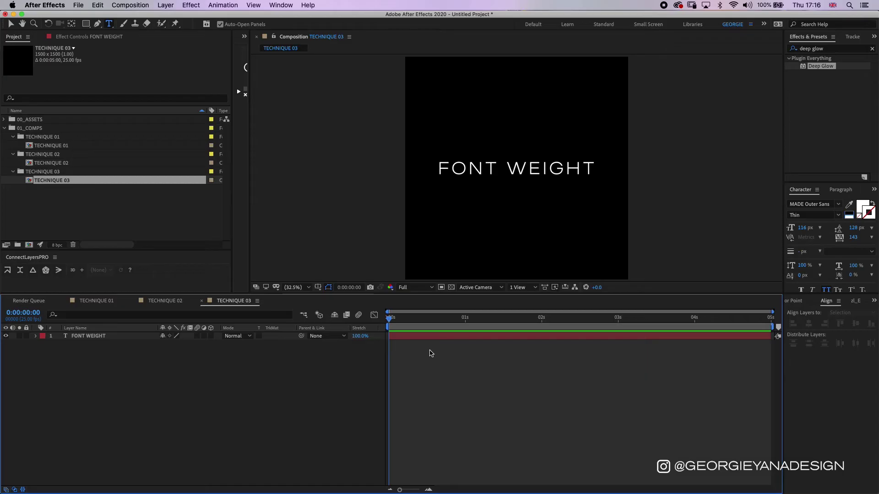
# Step: Add a null object to TECHNIQUE 03 and rename it "Slider control"
pyautogui.rightClick(403, 367)
pyautogui.moveTo(427, 374)
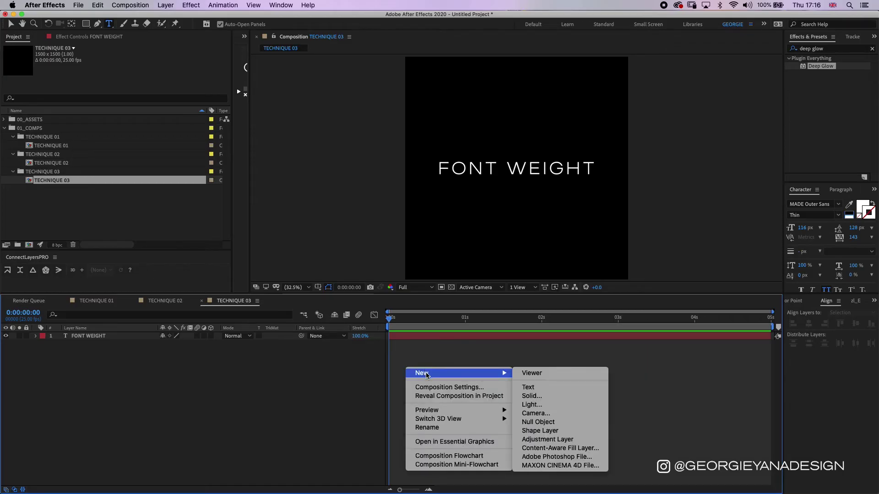
pyautogui.click(543, 422)
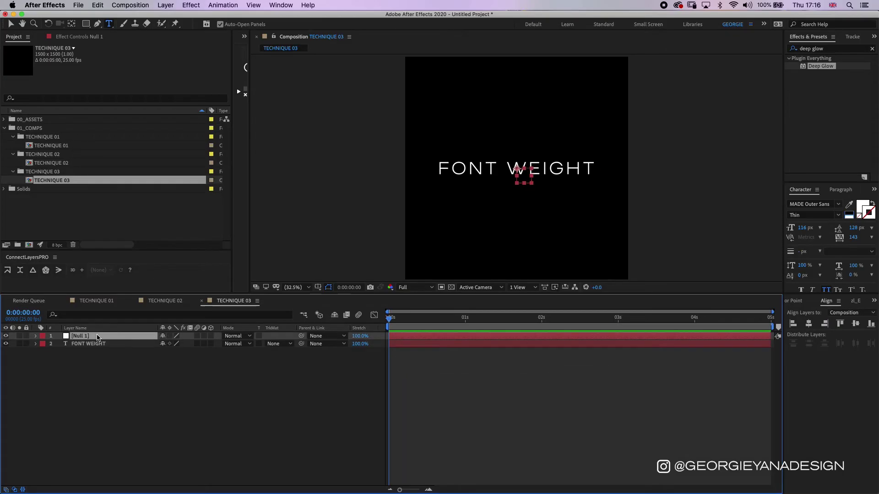
pyautogui.press('r')
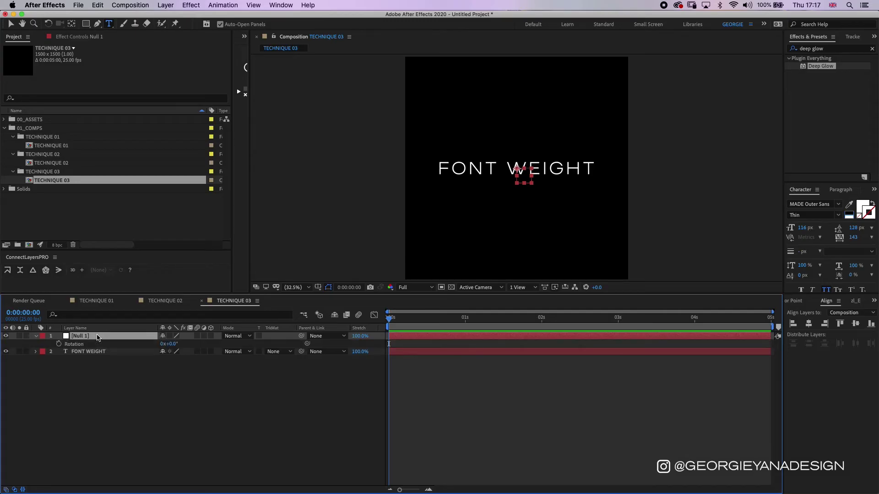
pyautogui.press('Return')
pyautogui.write('Slider control')
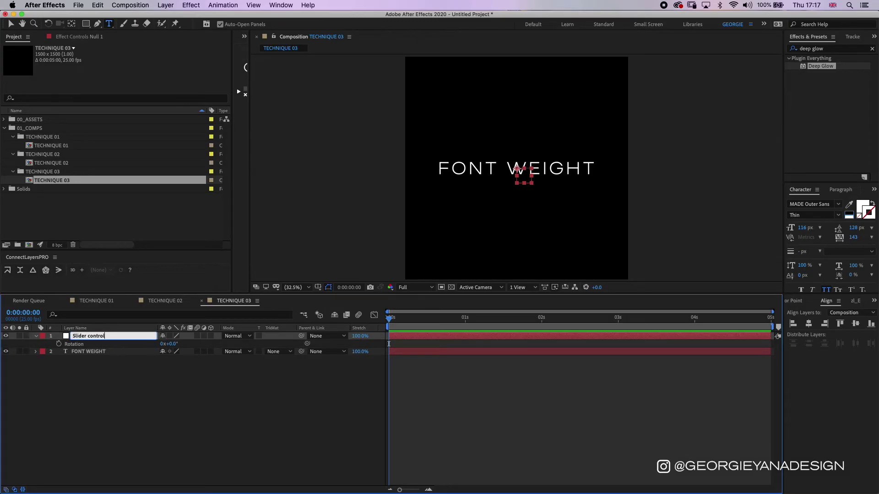
pyautogui.press('Return')
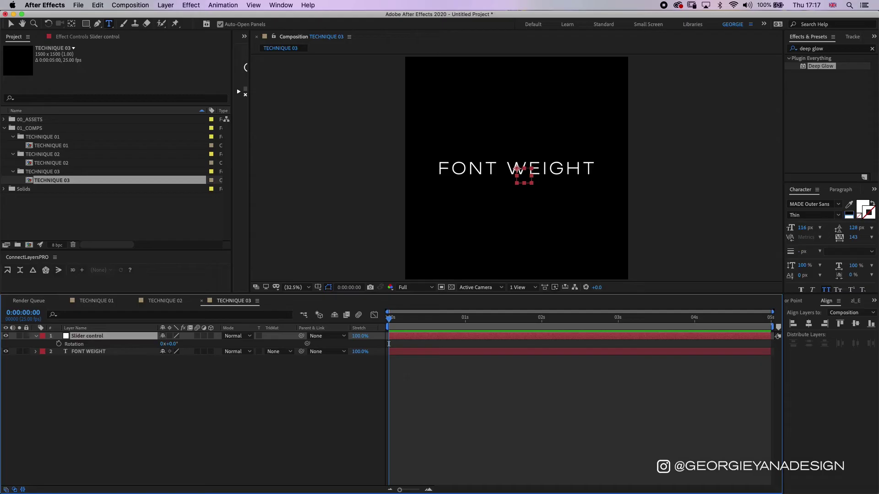
# Step: Apply the Slider Control effect to the null layer and rename the effect "Font weight"
pyautogui.click(833, 49)
pyautogui.write('slider')
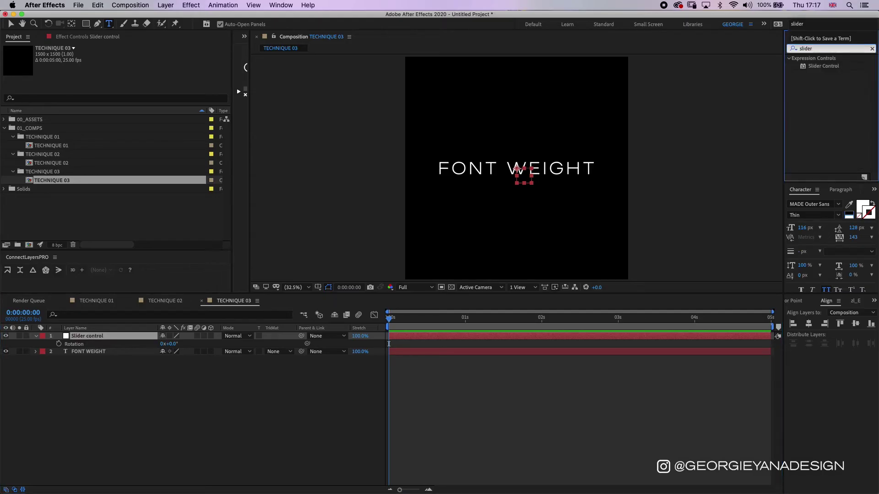
pyautogui.doubleClick(823, 66)
pyautogui.press('v')
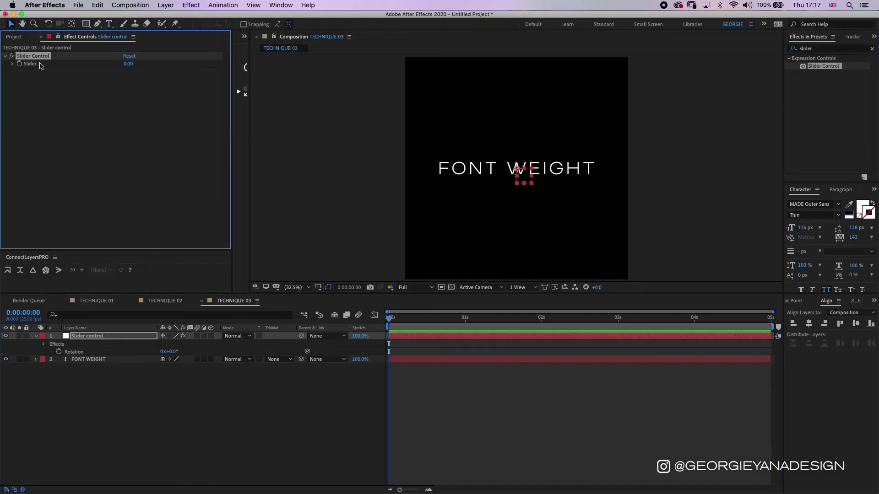
pyautogui.press('Return')
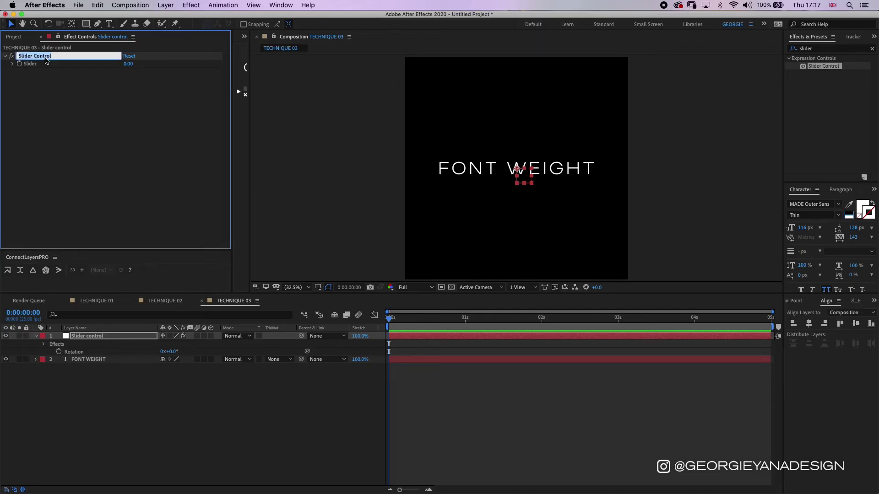
pyautogui.write('Font weight')
pyautogui.press('Return')
# Step: Reveal the text properties of the FONT WEIGHT layer and enable an expression on Source Text
pyautogui.click(89, 359)
pyautogui.click(36, 359)
pyautogui.click(42, 368)
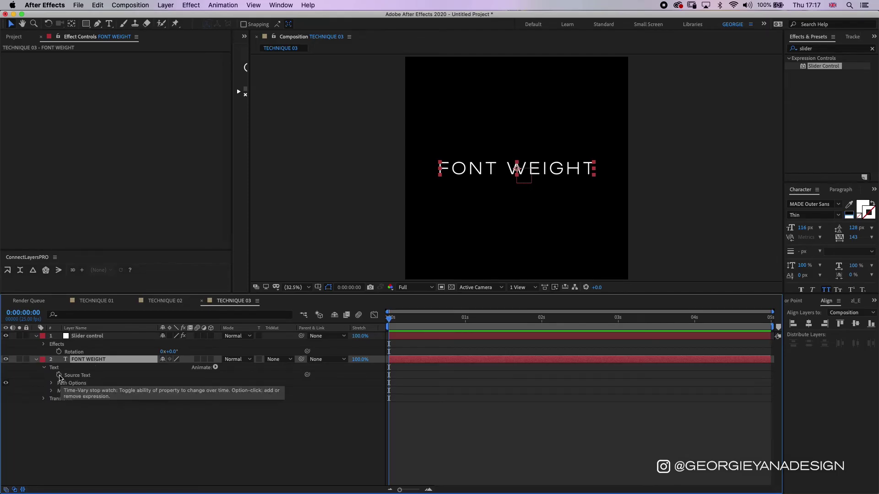
pyautogui.keyDown('alt'); pyautogui.click(60, 377); pyautogui.keyUp('alt')
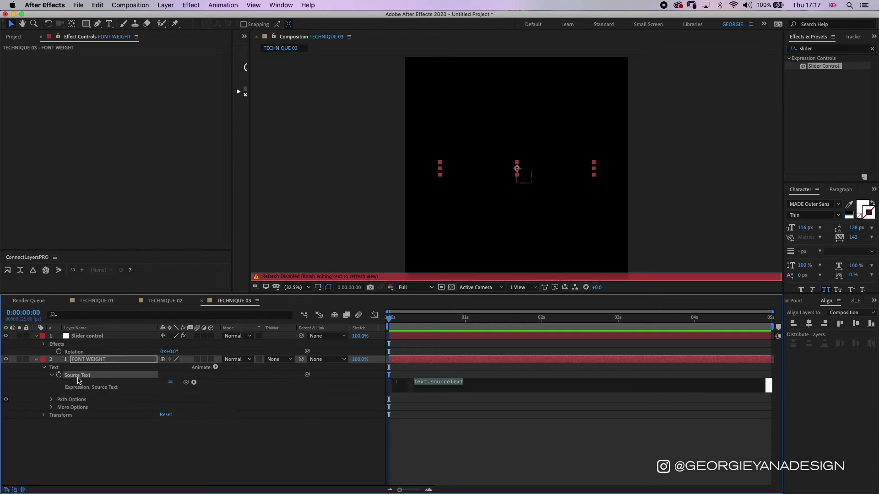
pyautogui.click(482, 386)
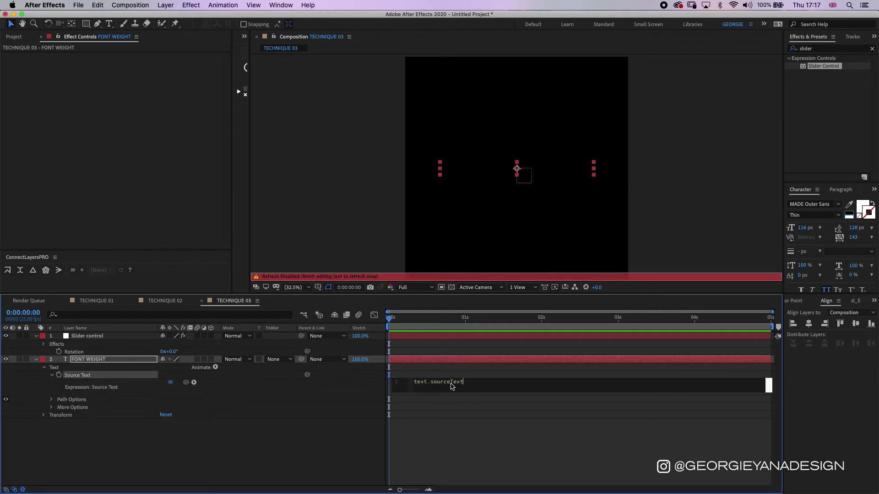
# Step: Replace the default Source Text expression with "var array=[]" and open an empty line between the brackets
pyautogui.moveTo(476, 382); pyautogui.dragTo(402, 385)
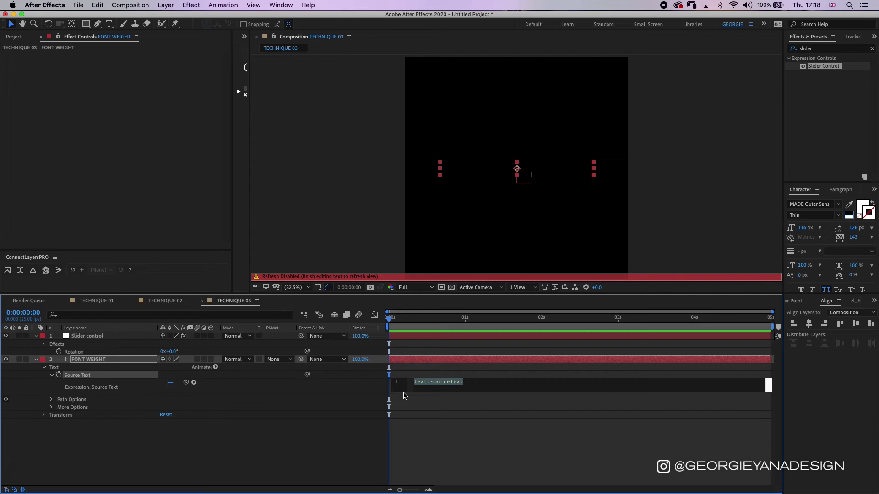
pyautogui.write('var ')
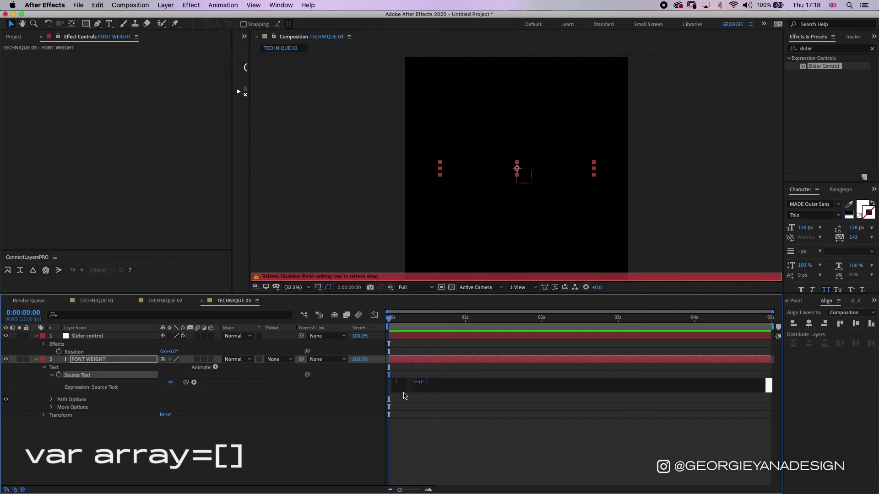
pyautogui.write('array=[')
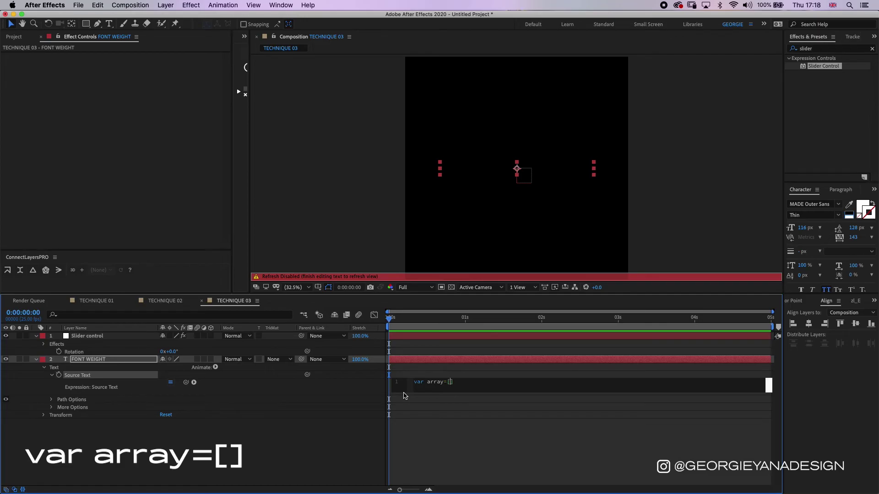
pyautogui.press('Return')
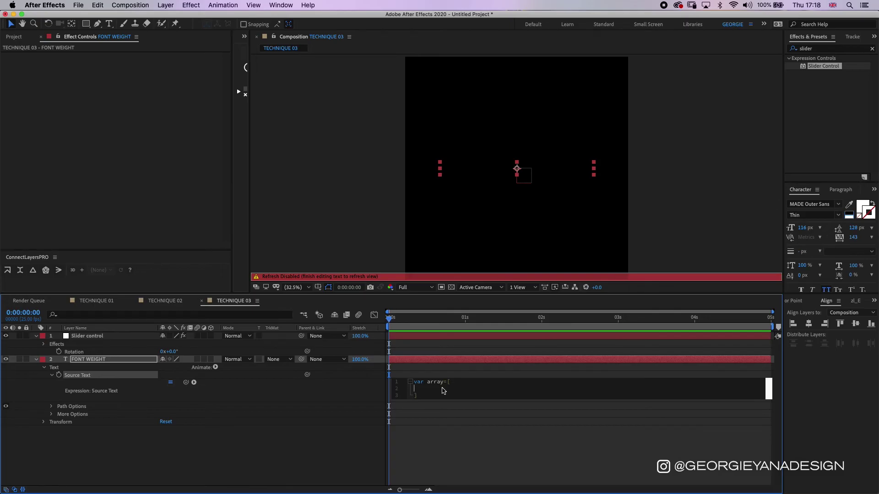
# Step: Enter "MADEOuterSans-Thin" in quotes as the first array entry and highlight its font-name part
pyautogui.write('"MADEOuterSans-Thin')
pyautogui.click(491, 383)
pyautogui.click(488, 389)
pyautogui.moveTo(460, 388); pyautogui.dragTo(414, 390)
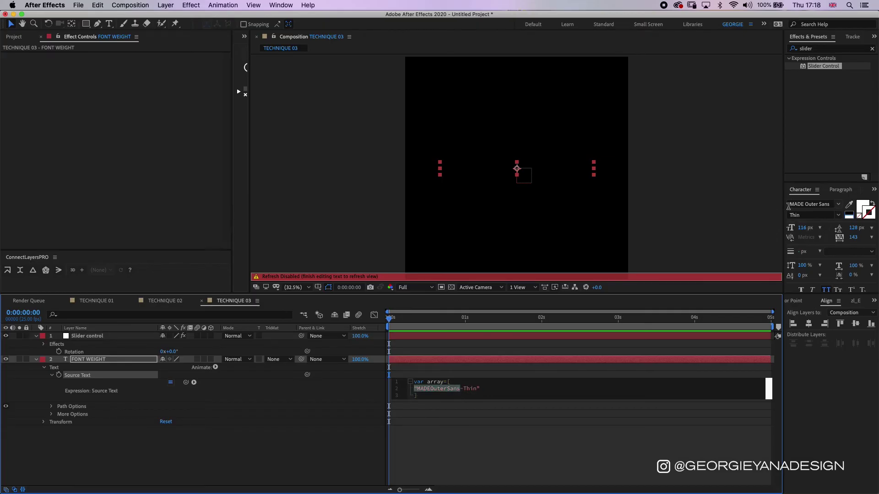
# Step: Check the MADE Outer Sans styles, copy the Thin entry, and add "MADEOuterSans-Light" as the second array entry
pyautogui.click(838, 204)
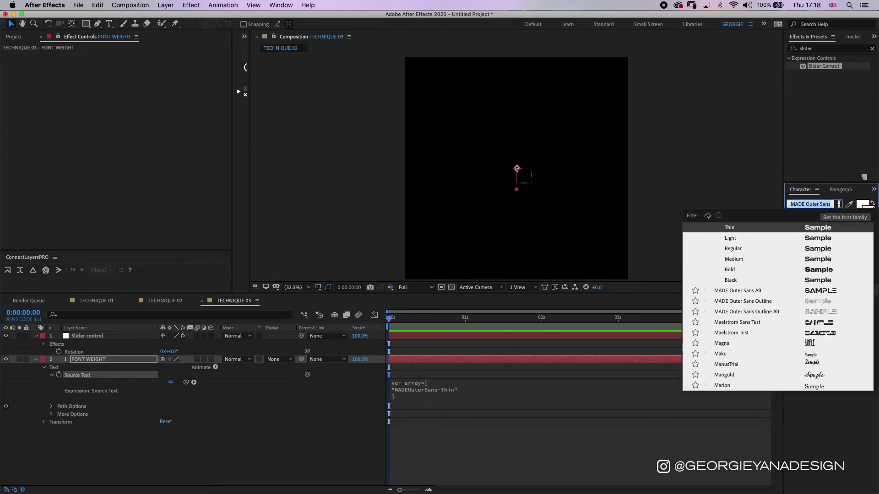
pyautogui.moveTo(876, 287); pyautogui.dragTo(876, 288)
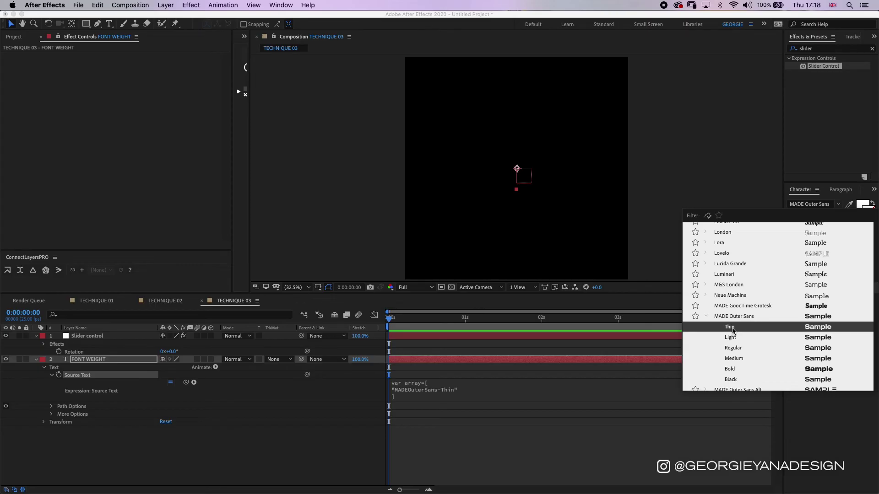
pyautogui.moveTo(455, 391); pyautogui.dragTo(414, 389)
pyautogui.press('cmd+c')
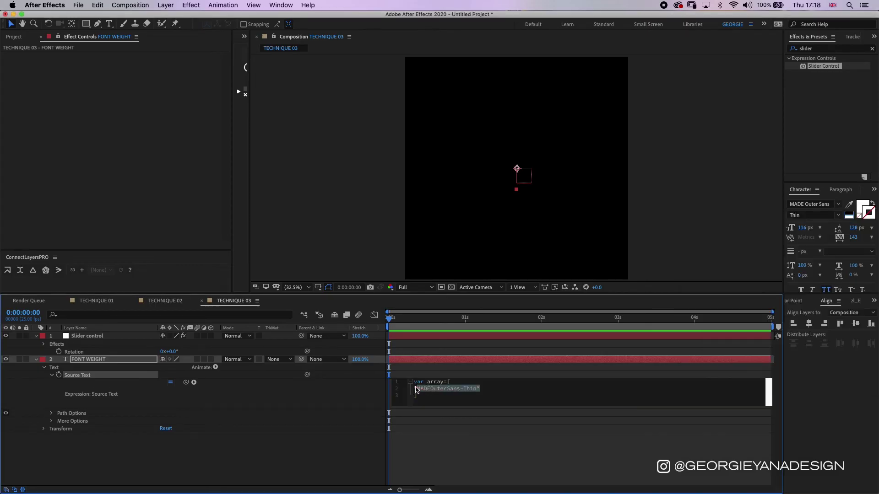
pyautogui.click(493, 390)
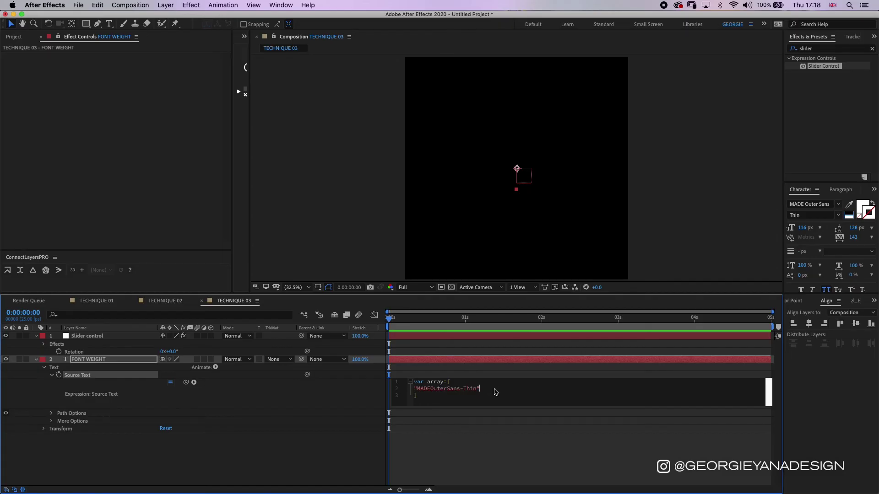
pyautogui.press('Return')
pyautogui.press('cmd+v')
pyautogui.press('BackSpace')
pyautogui.press('BackSpace')
pyautogui.press('BackSpace')
pyautogui.press('BackSpace')
pyautogui.press('BackSpace')
pyautogui.write('Light"')
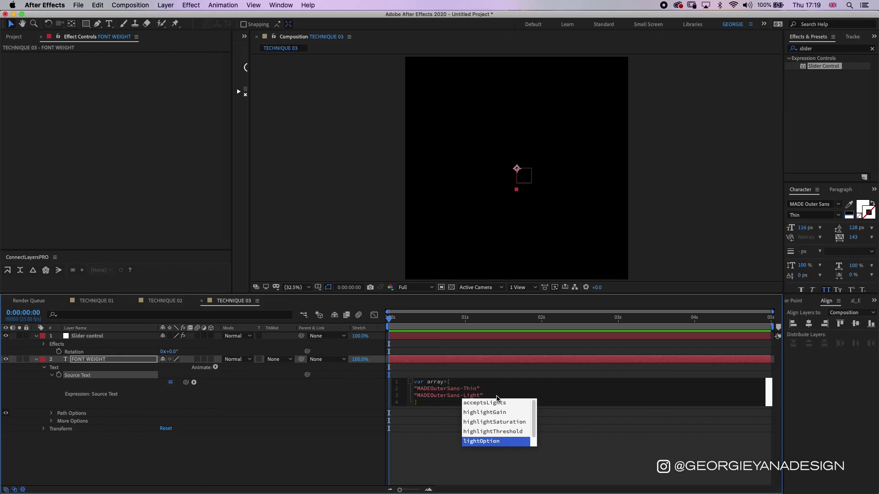
# Step: Add "MADEOuterSans-Regular" on a new line as the third array entry, reusing the copied Thin entry
pyautogui.press('Return')
pyautogui.press('super+v')
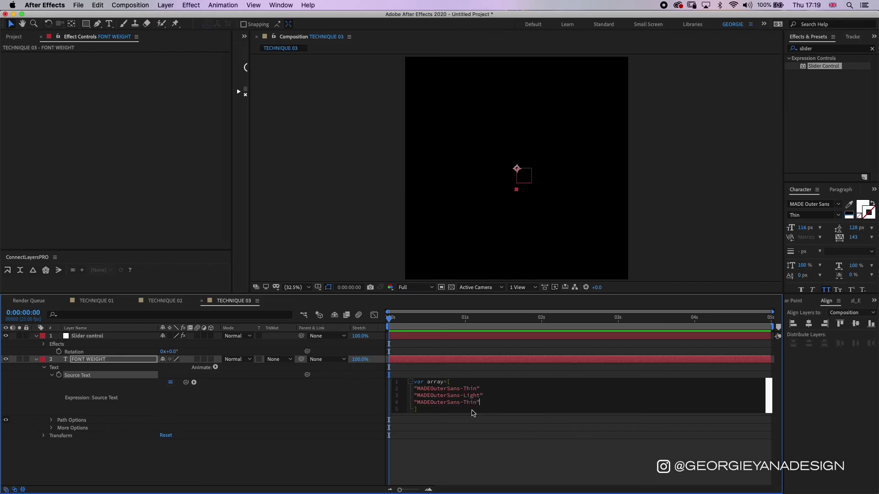
pyautogui.click(476, 403)
pyautogui.press('BackSpace')
pyautogui.press('BackSpace')
pyautogui.press('BackSpace')
pyautogui.press('BackSpace')
pyautogui.click(462, 409)
pyautogui.click(463, 409)
pyautogui.write('Regular')
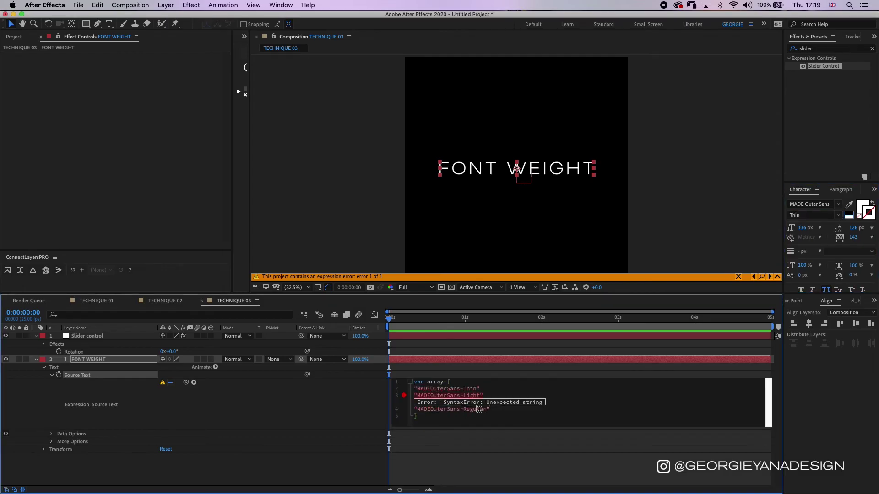
# Step: Add "MADEOuterSans-Medium" on a new line as the fourth array entry
pyautogui.click(489, 415)
pyautogui.press('Return')
pyautogui.press('super+v')
pyautogui.click(477, 416)
pyautogui.press('BackSpace')
pyautogui.press('BackSpace')
pyautogui.press('BackSpace')
pyautogui.press('BackSpace')
pyautogui.write('Medium')
# Step: Add "MADEOuterSans-Bold" on a new line as the fifth array entry
pyautogui.click(489, 417)
pyautogui.press('Return')
pyautogui.press('super+v')
pyautogui.write('Bold')
# Step: Add "MADEOuterSans-Black" on a new line as the last array entry
pyautogui.click(509, 422)
pyautogui.press('Return')
pyautogui.press('super+v')
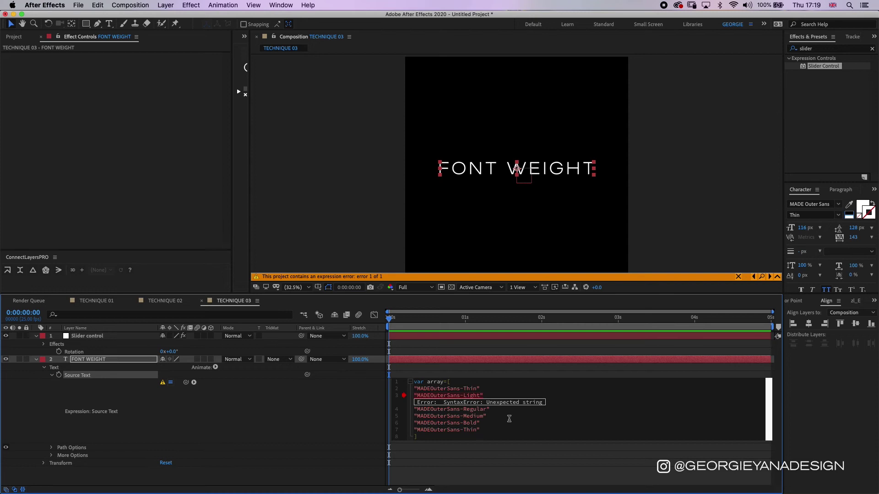
pyautogui.click(476, 430)
pyautogui.press('BackSpace')
pyautogui.press('BackSpace')
pyautogui.press('BackSpace')
pyautogui.press('BackSpace')
pyautogui.write('Black')
# Step: Leave an empty line below the array's closing bracket and enter "r = Math.round()"
pyautogui.click(439, 435)
pyautogui.click(440, 436)
pyautogui.press('Return')
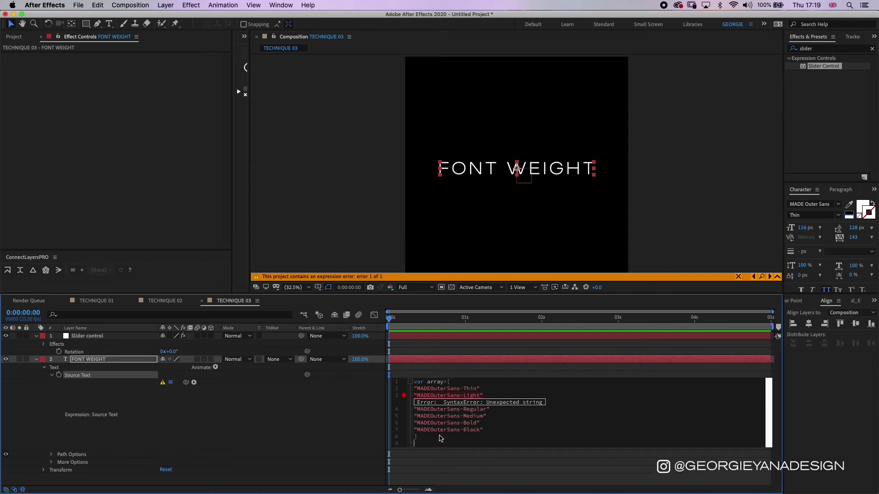
pyautogui.press('Return')
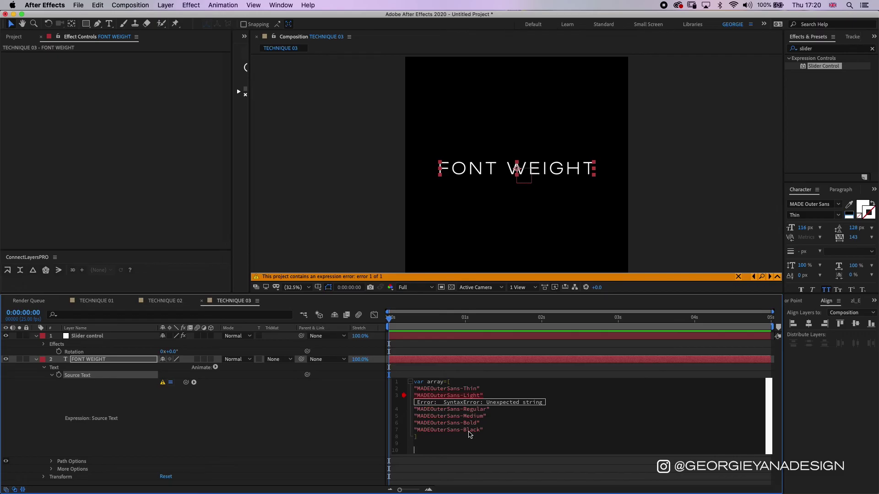
pyautogui.write('r ')
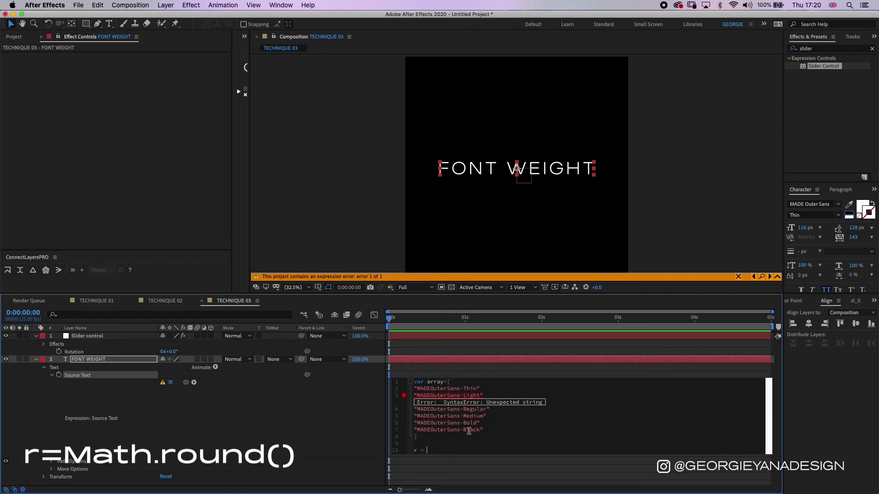
pyautogui.write('= Math.round(')
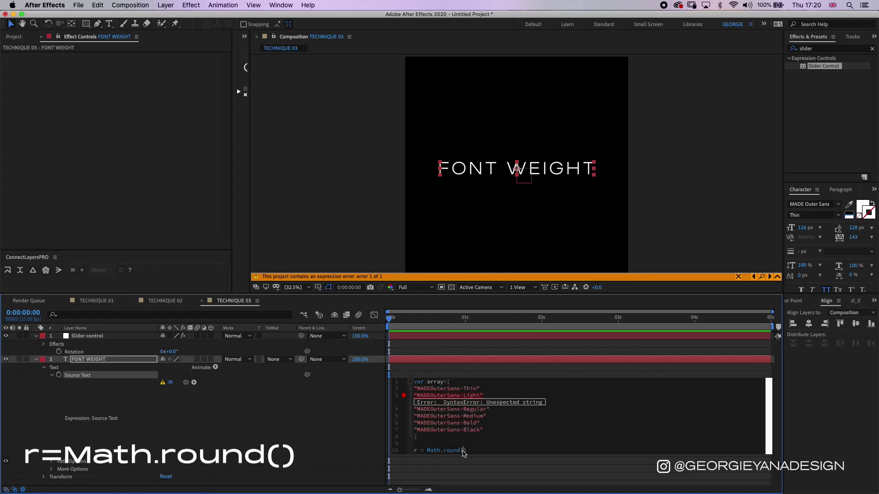
pyautogui.press('Return')
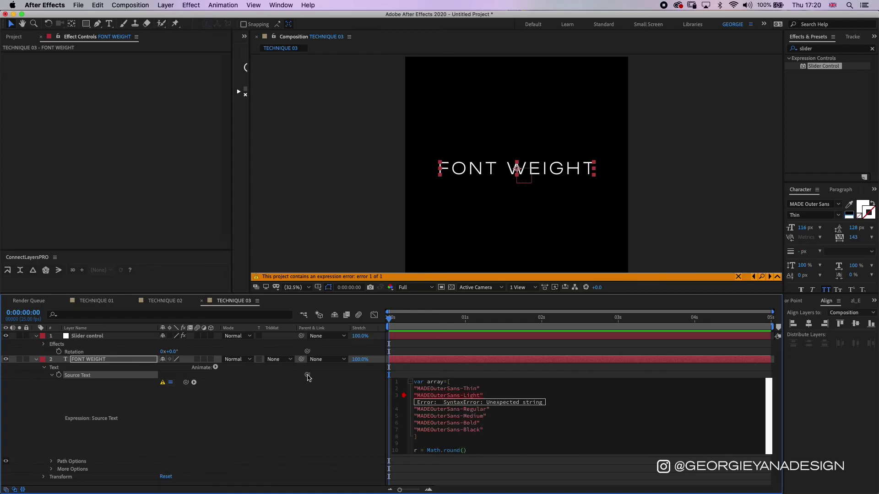
# Step: Link the Font weight slider of the Slider control layer inside the Math.round() parentheses and end the line with a semicolon
pyautogui.click(94, 336)
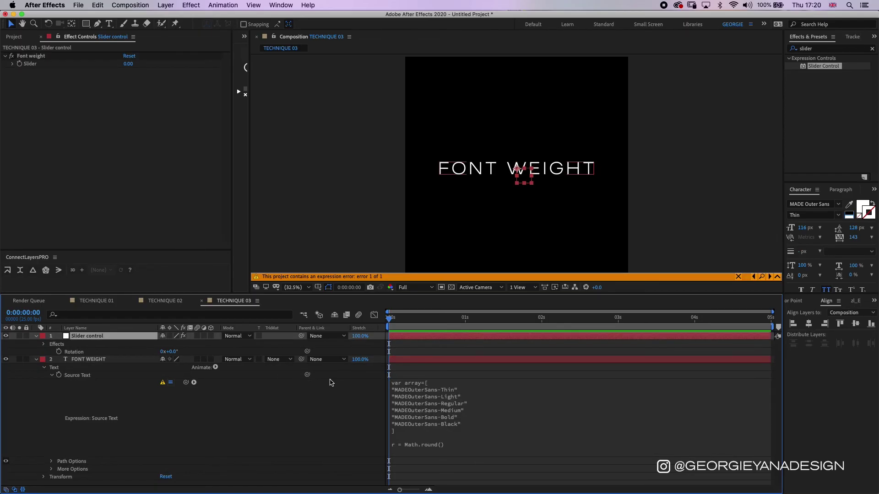
pyautogui.click(441, 446)
pyautogui.moveTo(308, 374); pyautogui.dragTo(33, 67)
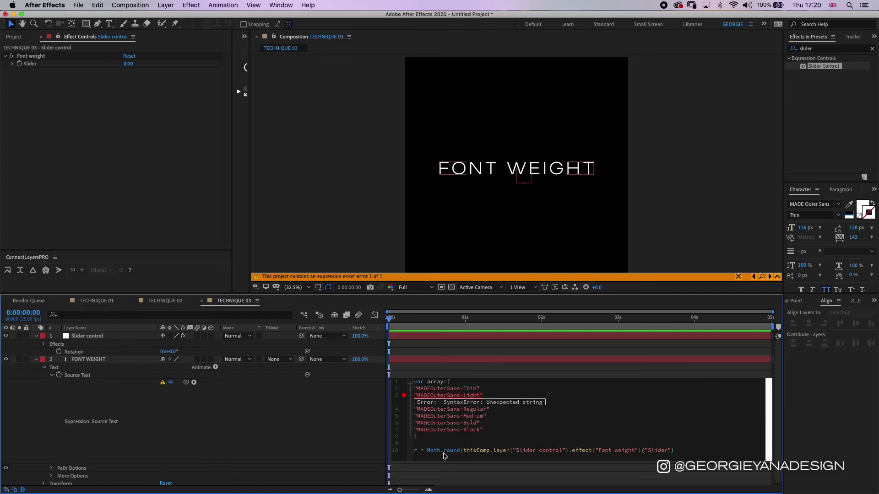
pyautogui.write(');')
pyautogui.press('Return')
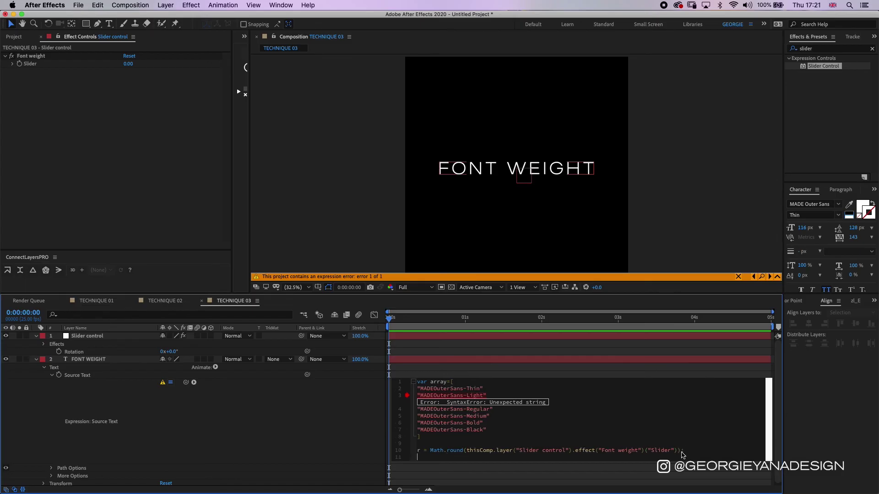
# Step: Add the line "style.setFont(array[r]);" at the end of the Source Text expression
pyautogui.write('sty')
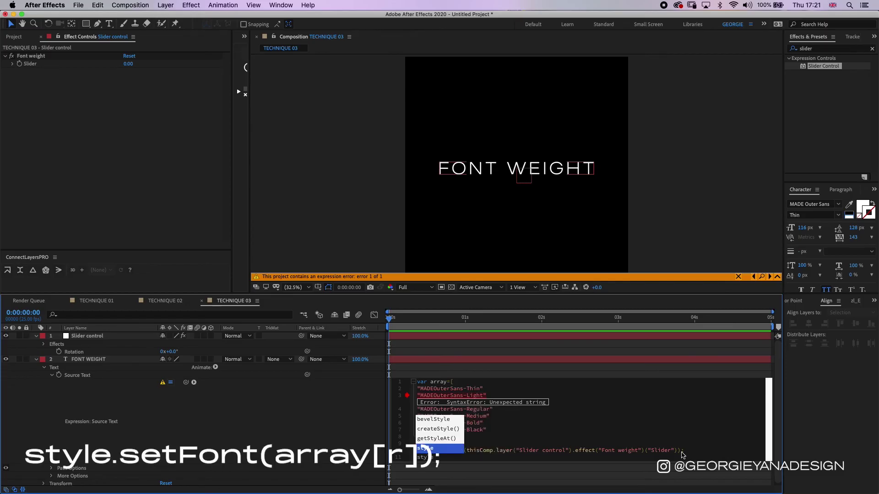
pyautogui.write('le.setF')
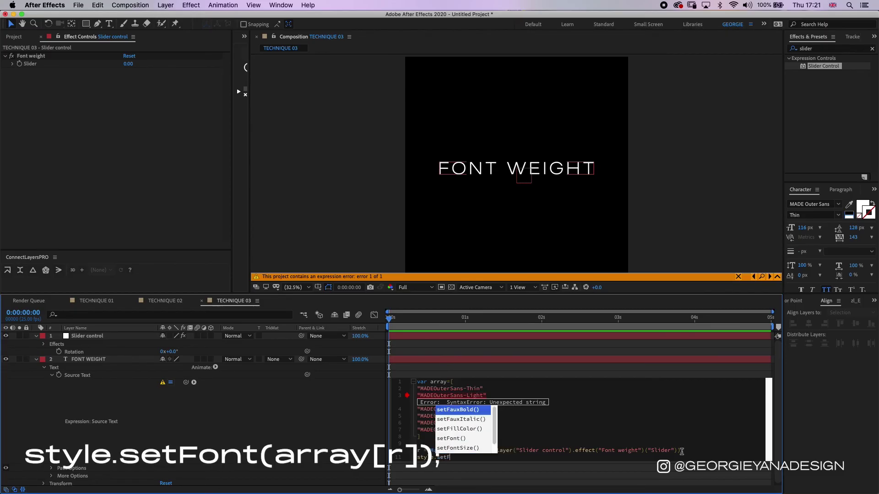
pyautogui.write('(arra')
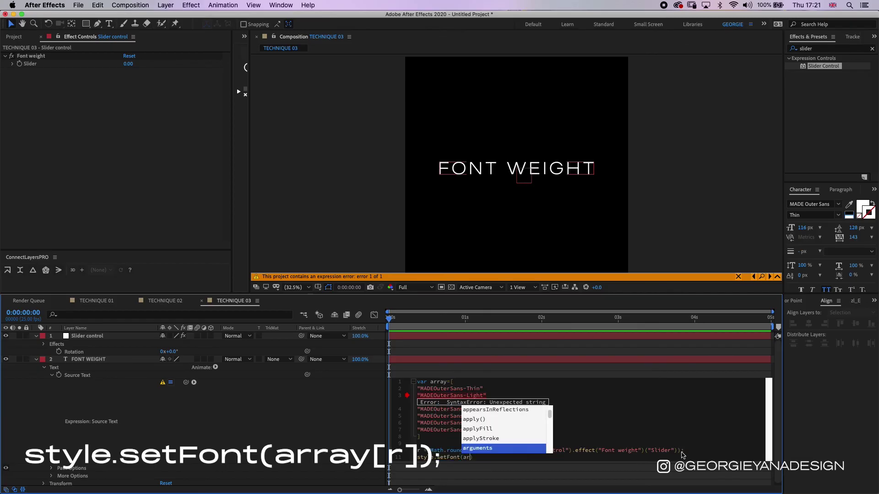
pyautogui.write('y[')
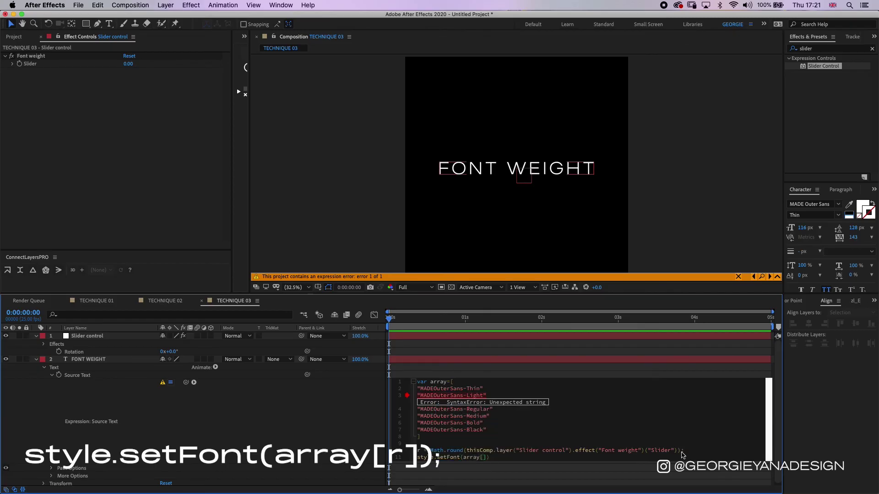
pyautogui.write('r]);')
# Step: Correct the array syntax with a semicolon after the closing bracket and commas after each entry except the last
pyautogui.click(440, 359)
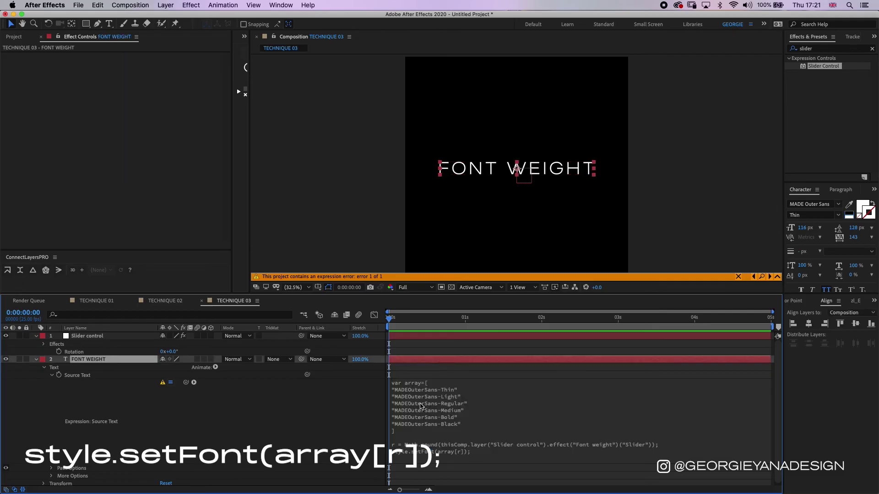
pyautogui.click(400, 433)
pyautogui.click(435, 437)
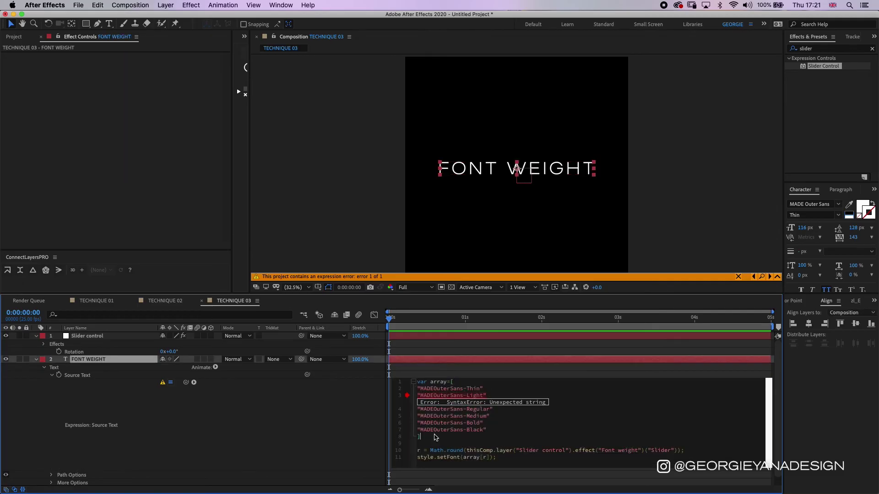
pyautogui.write(';')
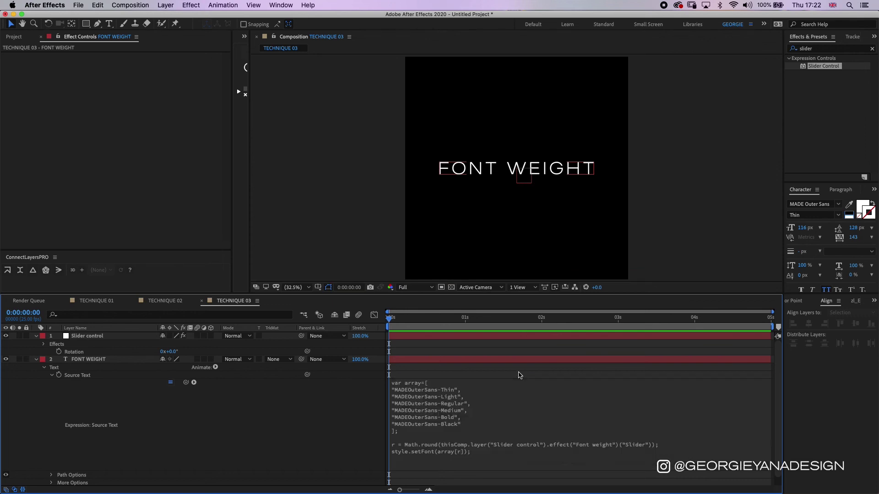
# Step: Delete the existing keyframe of the Font weight slider and set a fresh one with value 0 at 0:00:00:00
pyautogui.press('u')
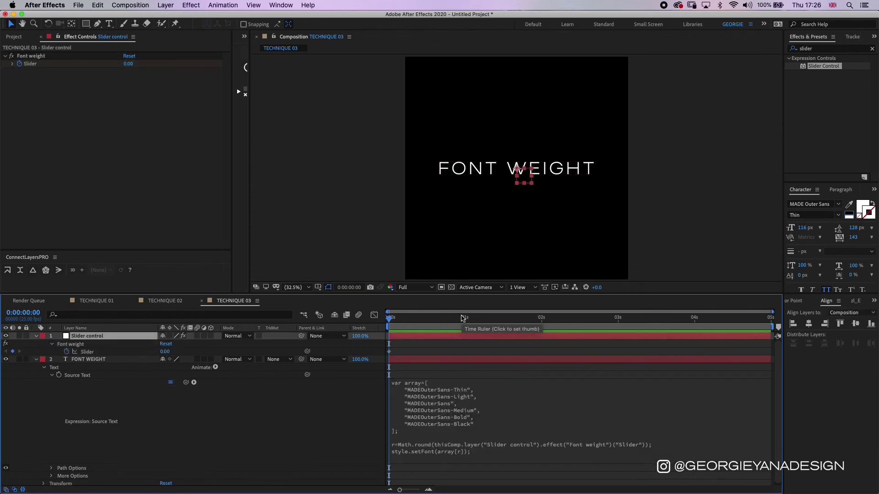
pyautogui.moveTo(382, 355); pyautogui.dragTo(381, 356)
pyautogui.press('Delete')
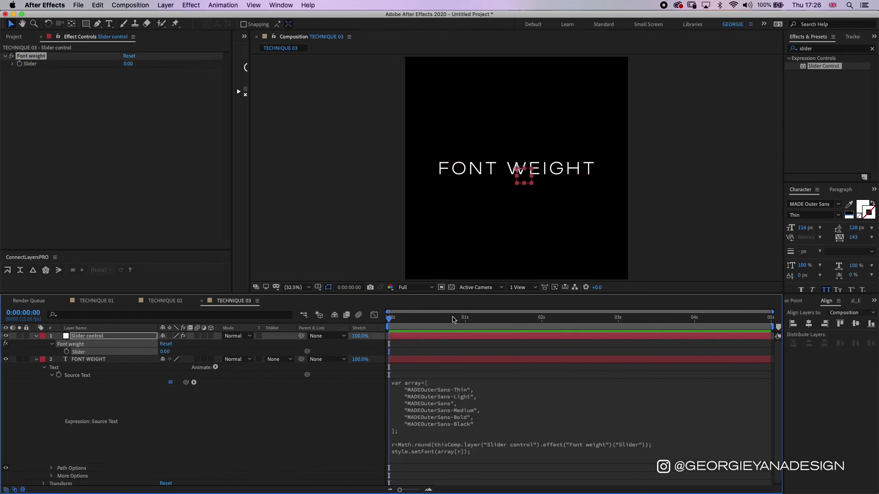
pyautogui.click(420, 337)
pyautogui.click(19, 64)
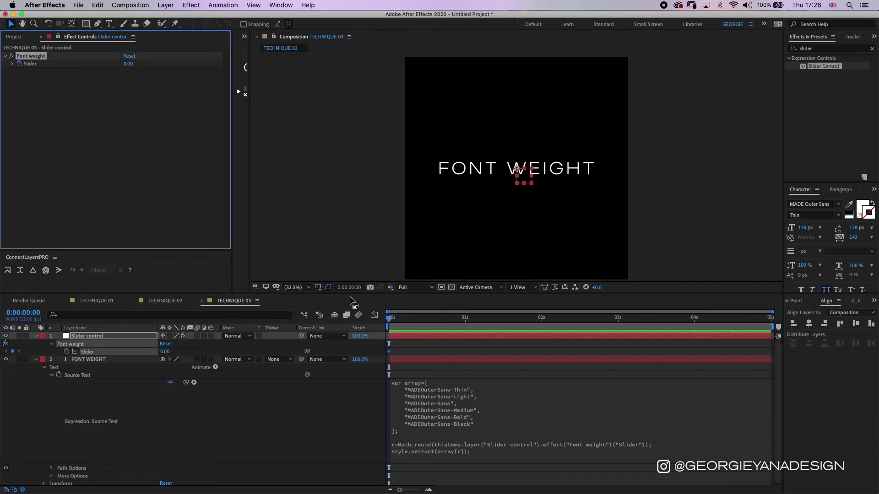
# Step: Set the Font weight slider to 5 at 0:00:01:00
pyautogui.click(465, 319)
pyautogui.click(130, 64)
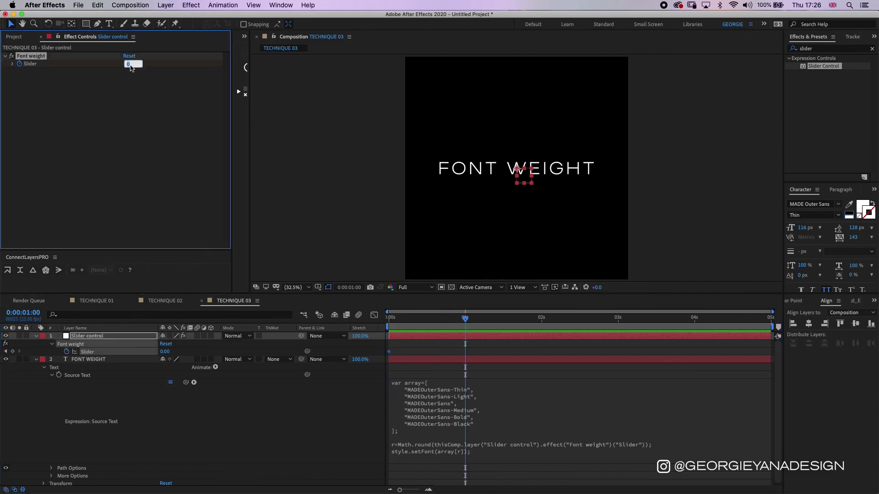
pyautogui.write('5')
pyautogui.press('Return')
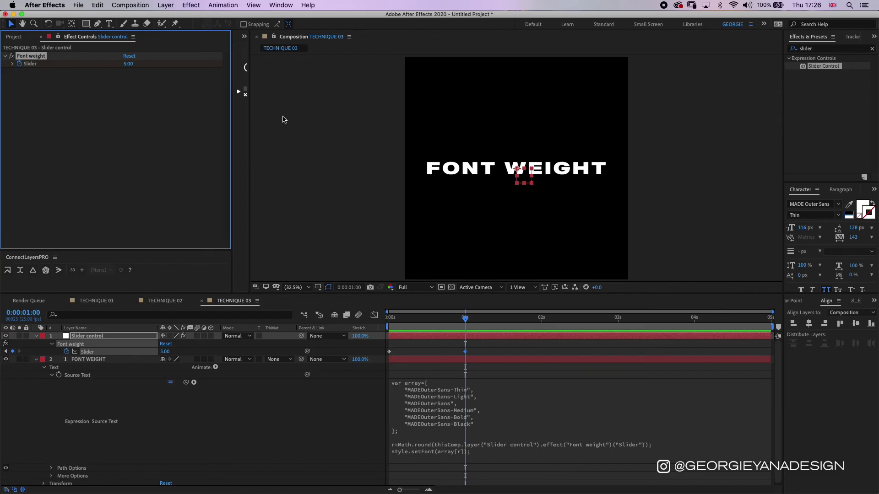
# Step: Advance three frames to 0:00:01:03 and try a Font weight slider value of 6
pyautogui.press('pagedown')
pyautogui.press('pagedown')
pyautogui.press('pagedown')
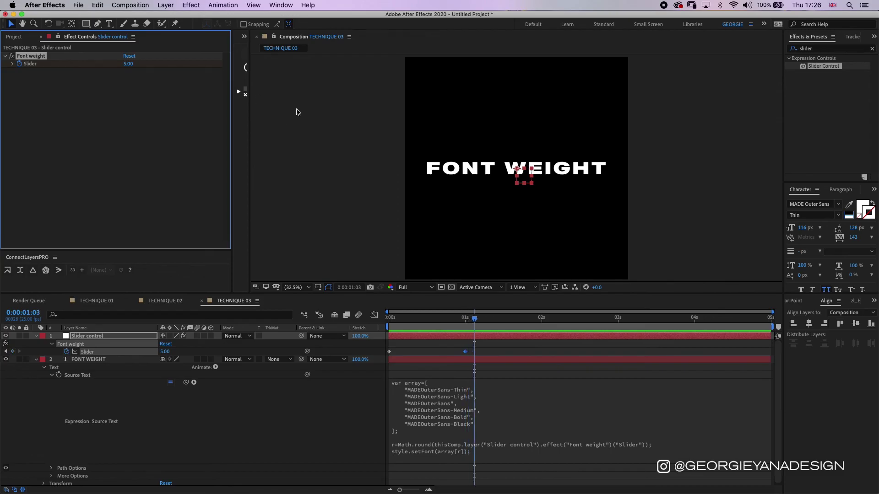
pyautogui.click(126, 64)
pyautogui.write('6')
pyautogui.press('Return')
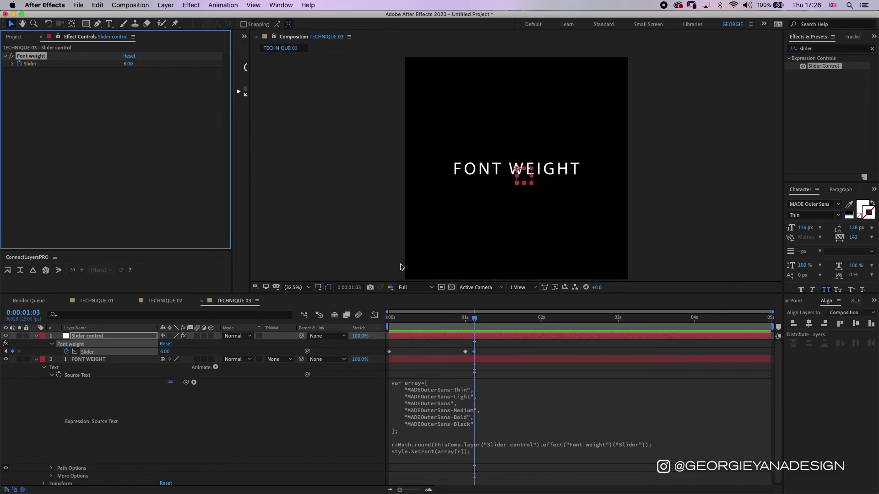
# Step: Check the text layer's font, and delete the slider keyframe at 0:00:01:03
pyautogui.click(491, 361)
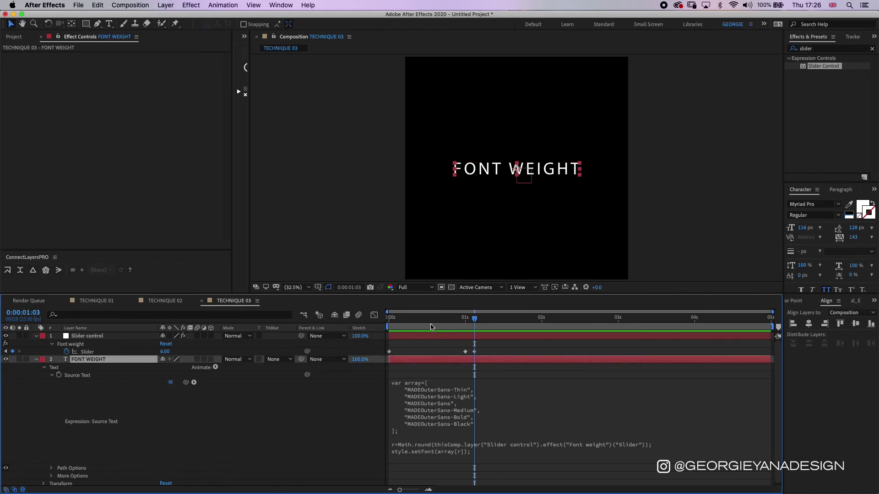
pyautogui.click(474, 352)
pyautogui.press('Delete')
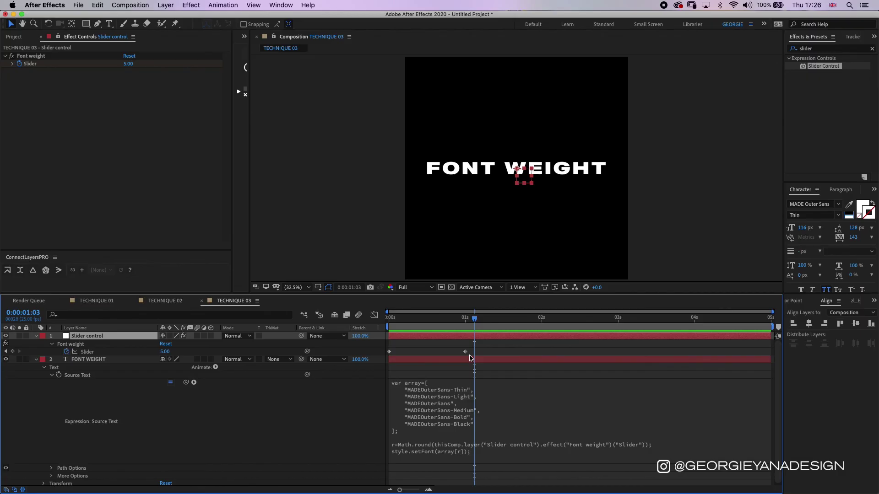
# Step: Copy the slider's first keyframe and paste it at 0:00:02:00
pyautogui.click(465, 325)
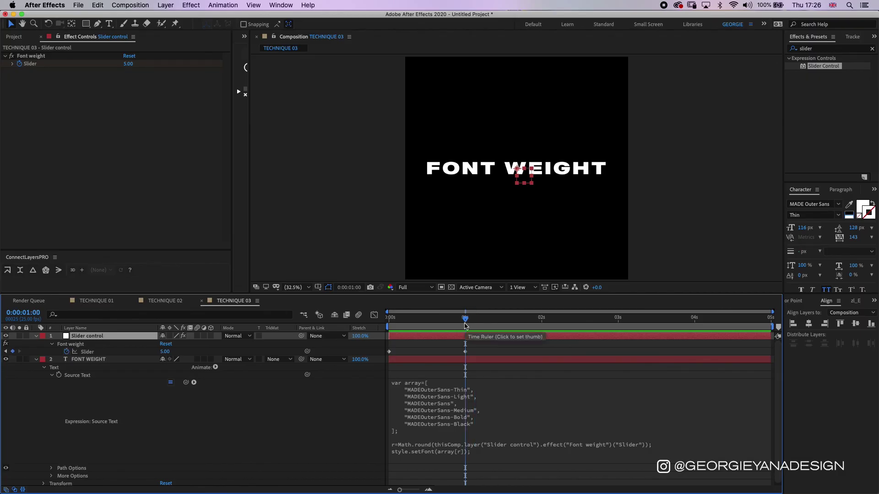
pyautogui.moveTo(465, 325); pyautogui.dragTo(542, 325)
pyautogui.click(389, 352)
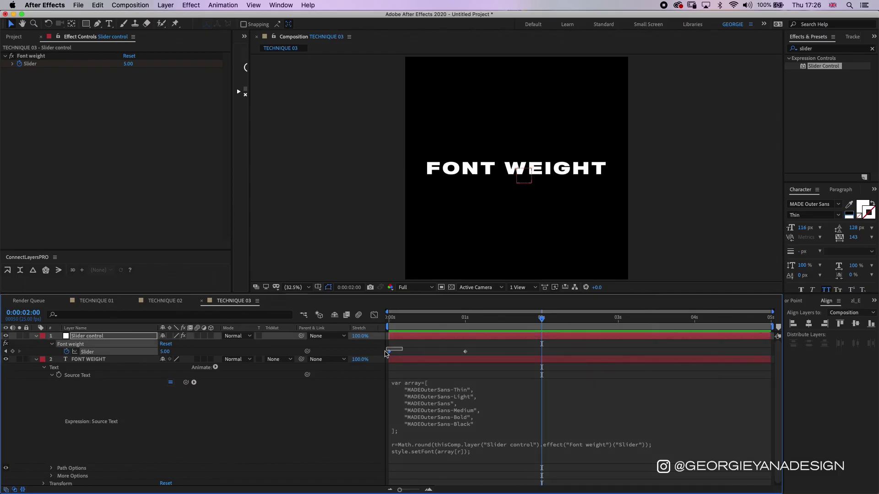
pyautogui.hotkey('ctrl', 'c')
pyautogui.hotkey('ctrl', 'v')
# Step: Return to the start of the composition and preview the font weight animation
pyautogui.moveTo(522, 325); pyautogui.dragTo(389, 324)
pyautogui.click(436, 351)
pyautogui.press('space')
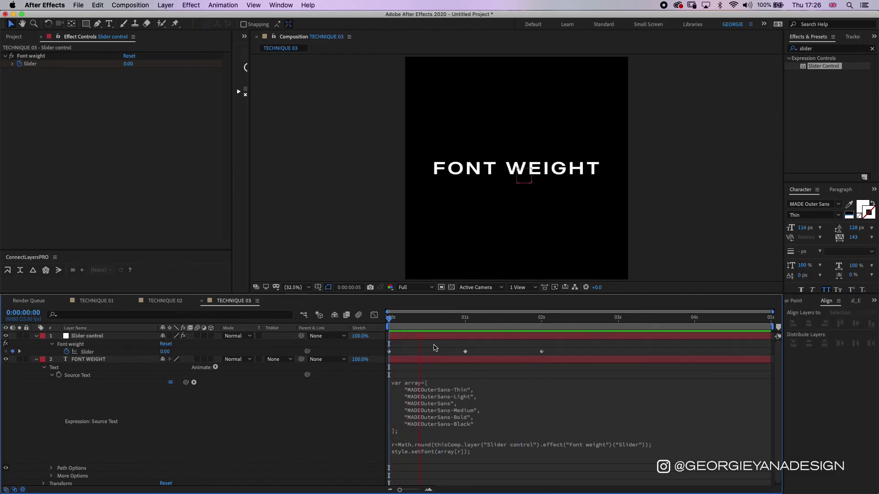
# Step: Compress the timing of all three Font weight slider keyframes proportionally so that the last one falls at 0:00:00:16
pyautogui.moveTo(550, 348); pyautogui.dragTo(372, 357)
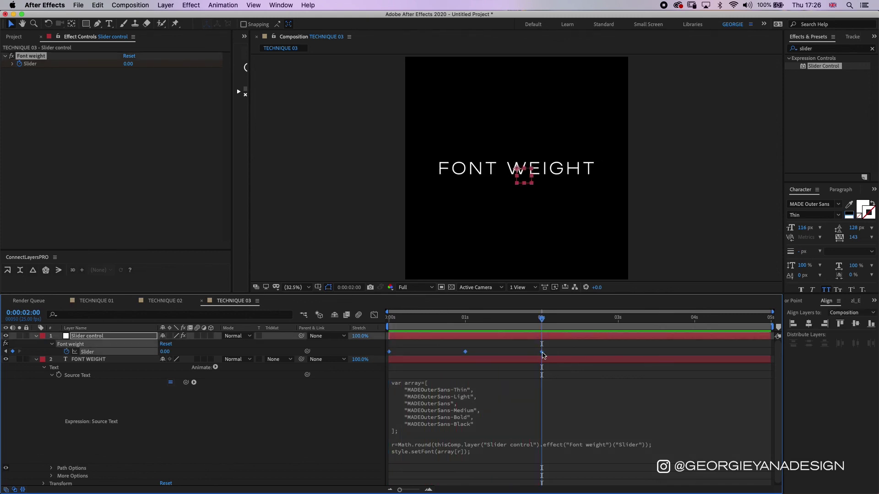
pyautogui.moveTo(484, 360); pyautogui.dragTo(466, 361)
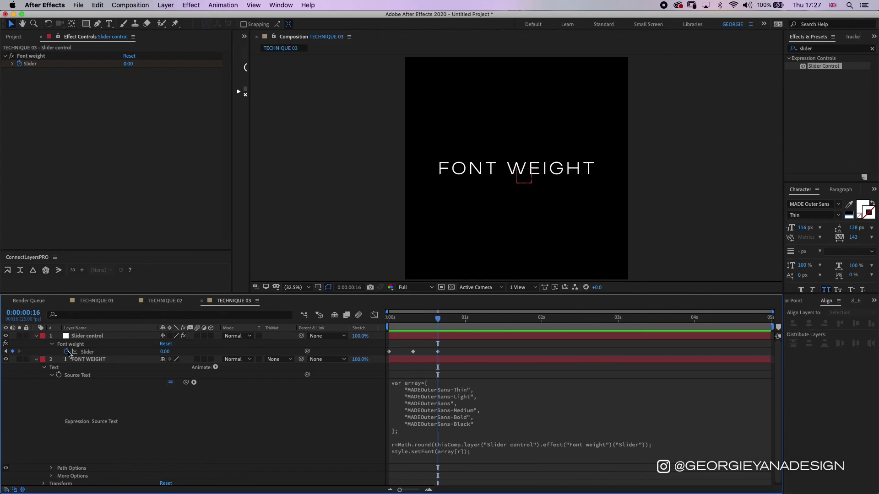
# Step: Add the expression loopOut("cycle") to the Font weight slider and preview the looping animation
pyautogui.keyDown('alt'); pyautogui.click(67, 352); pyautogui.keyUp('alt')
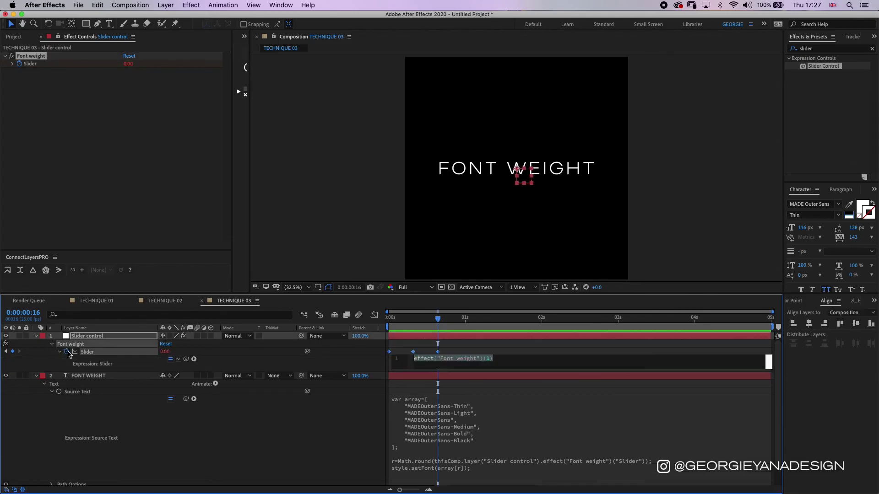
pyautogui.write('loopOut("')
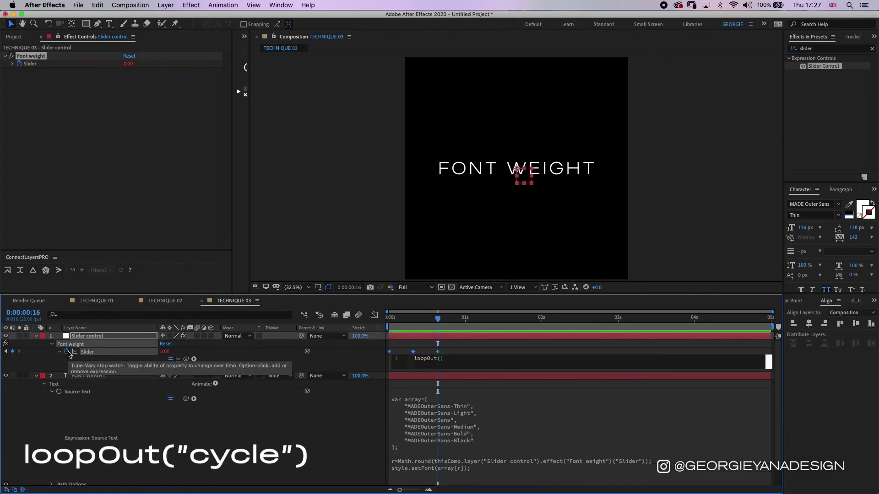
pyautogui.press('Down')
pyautogui.press('Return')
pyautogui.click(432, 371)
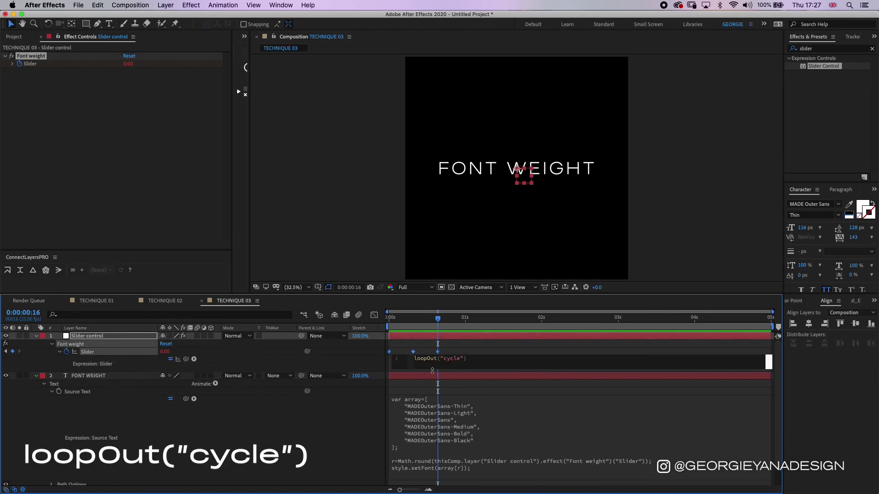
pyautogui.click(350, 363)
pyautogui.press('space')
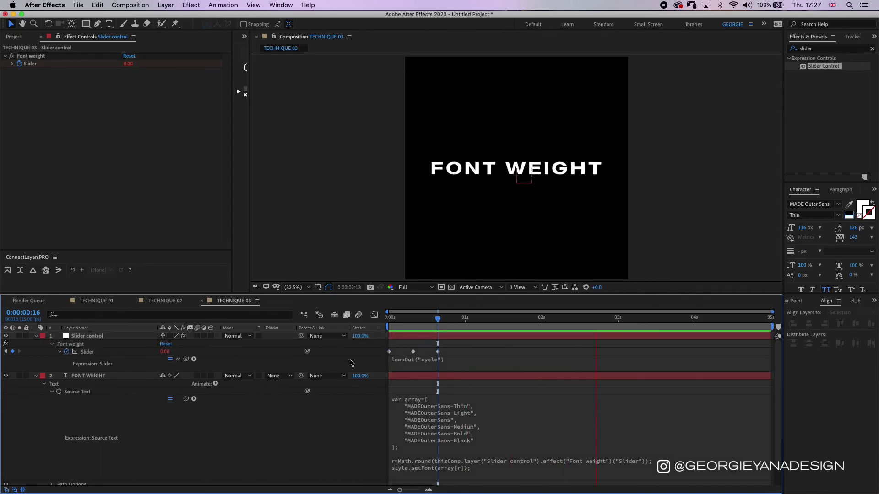
pyautogui.press('space')
# Step: Ease all the slider keyframes in the speed graph, shaping a steep speed peak midway between each pair of keyframes
pyautogui.moveTo(445, 350); pyautogui.dragTo(378, 356)
pyautogui.click(375, 315)
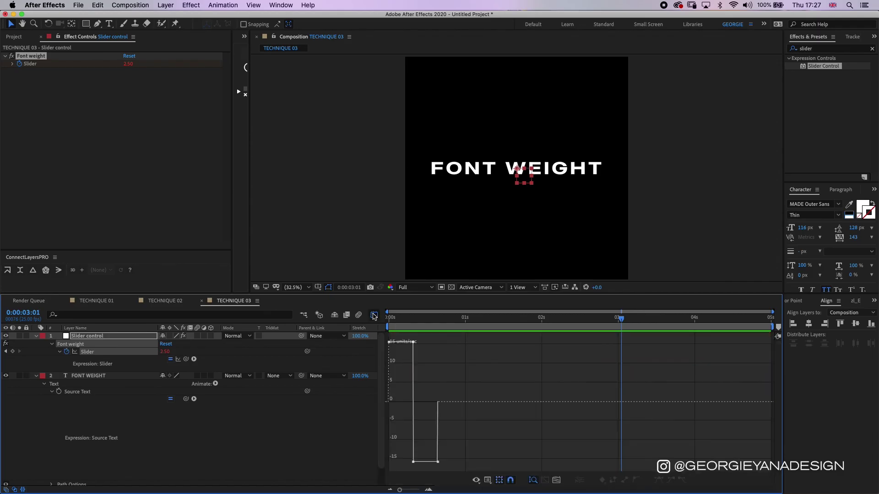
pyautogui.moveTo(413, 464); pyautogui.dragTo(430, 386)
pyautogui.moveTo(414, 342); pyautogui.dragTo(397, 401)
# Step: Preview the eased animation from the start of the composition with the graph editor closed, stopping at 0:00:01:19
pyautogui.click(389, 325)
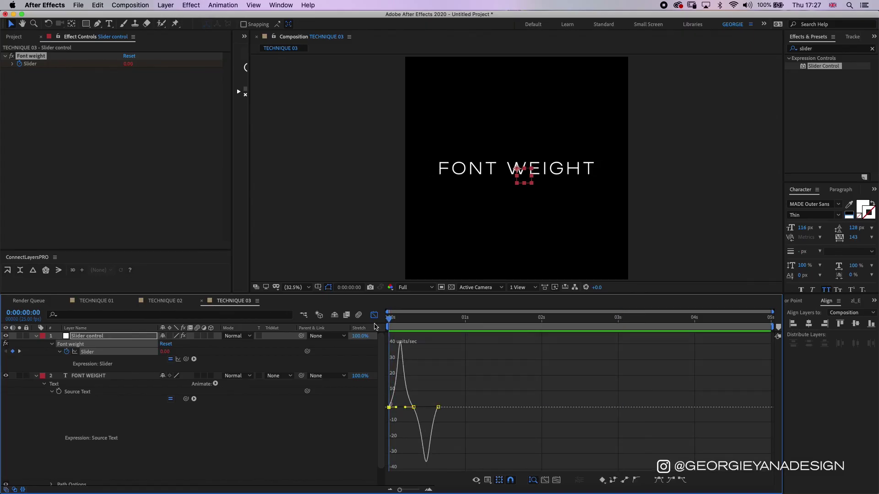
pyautogui.press('space')
pyautogui.click(374, 315)
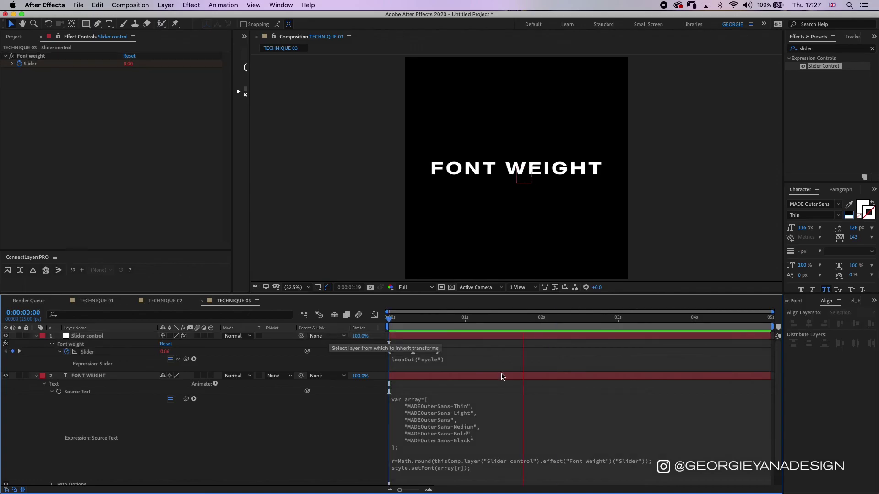
pyautogui.click(523, 317)
# Step: Replace the FONT WEIGHT layer's text with HELLO and preview the weight animation
pyautogui.click(485, 376)
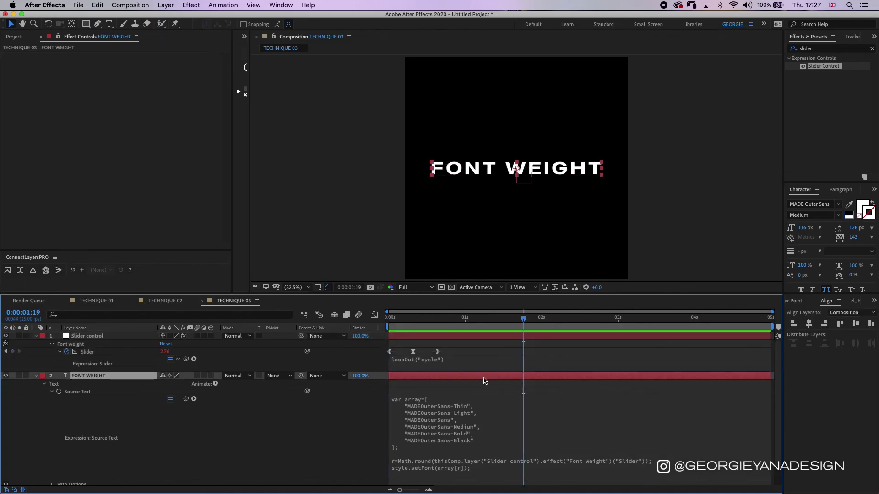
pyautogui.doubleClick(484, 381)
pyautogui.write('HELLO')
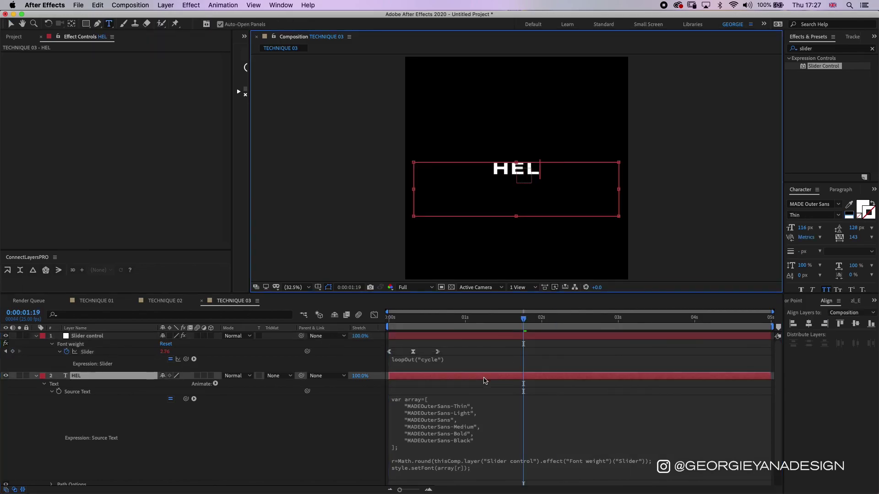
pyautogui.click(513, 346)
pyautogui.press('space')
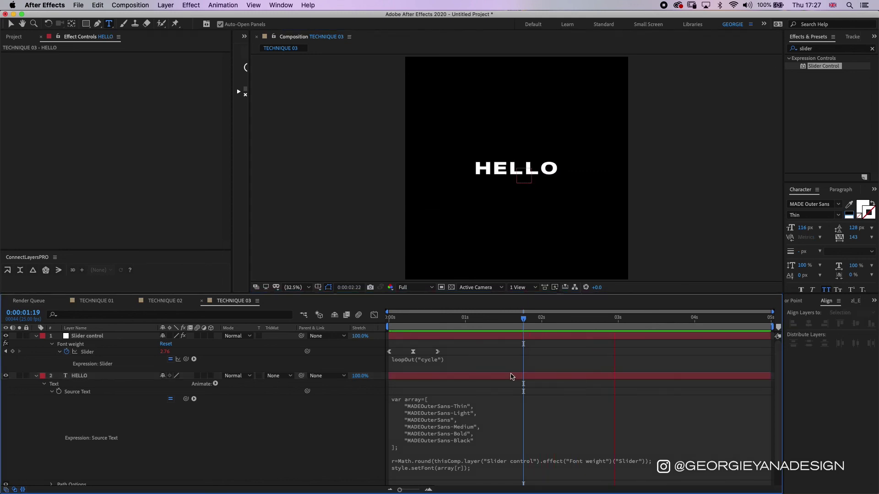
# Step: Replace the text HELLO with the designer's first name, preview the animation, and move the playhead to 0:00:00:18
pyautogui.click(511, 376)
pyautogui.write('GEORI')
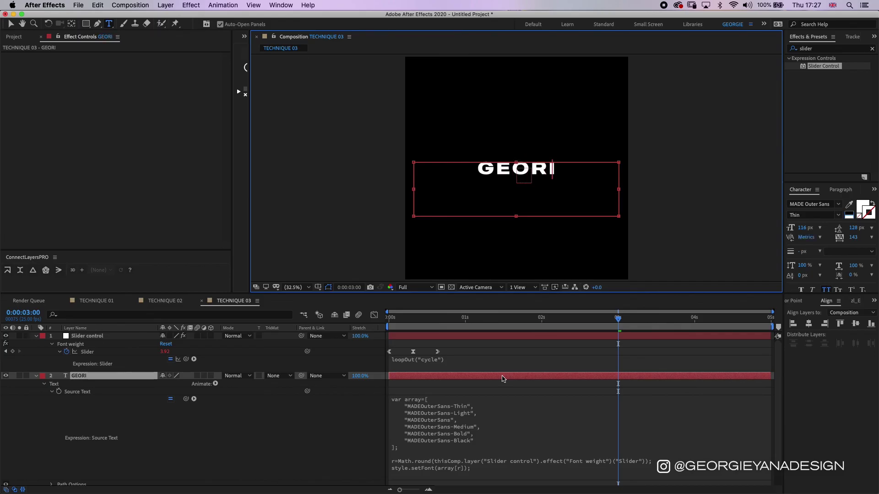
pyautogui.press('BackSpace')
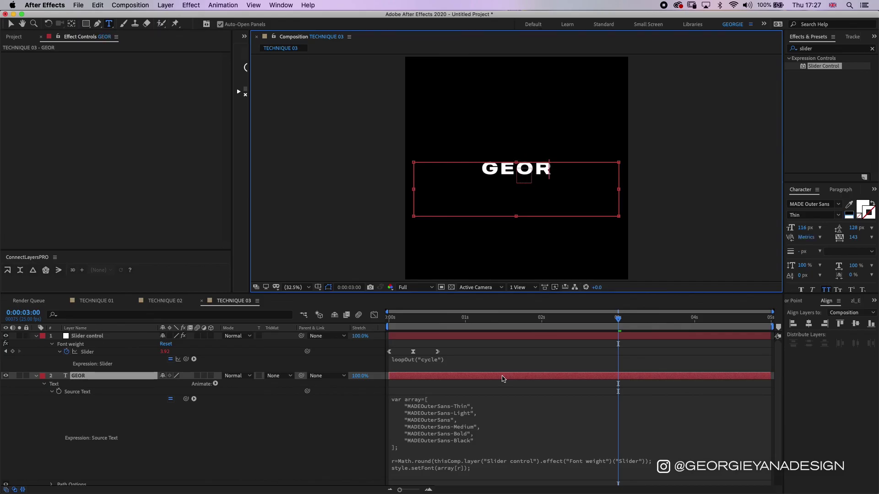
pyautogui.write('GIE')
pyautogui.click(515, 357)
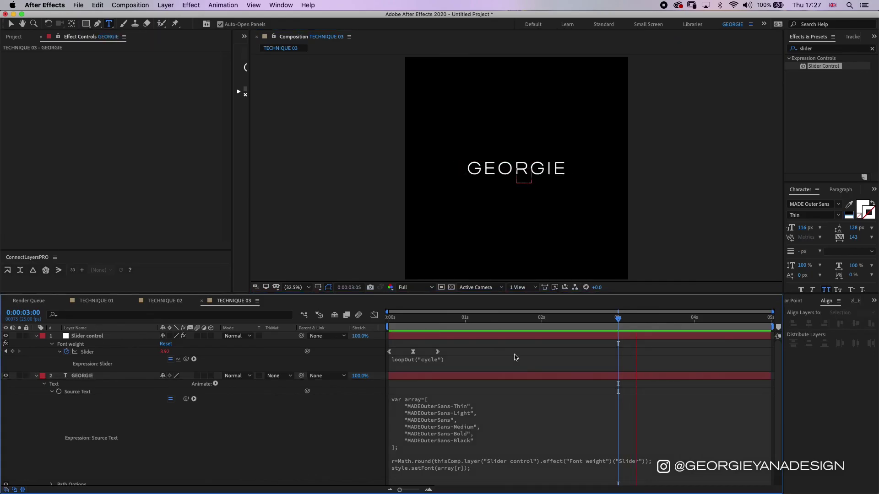
pyautogui.moveTo(470, 320); pyautogui.dragTo(445, 320)
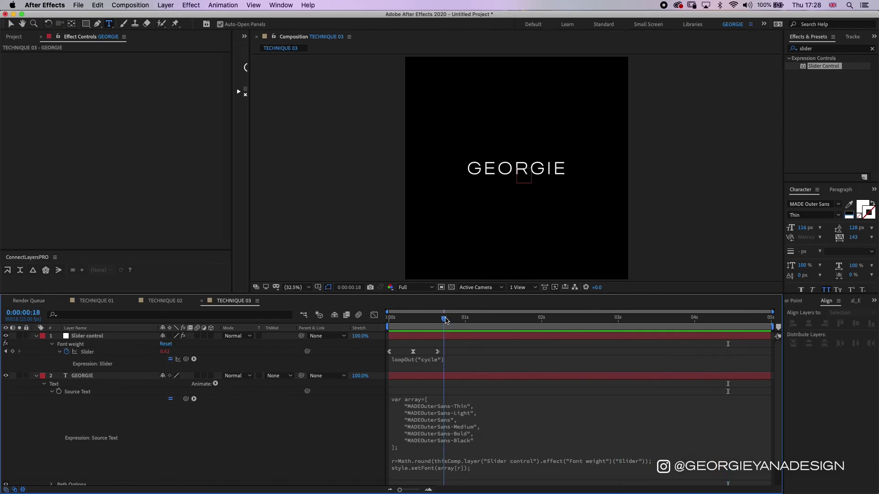